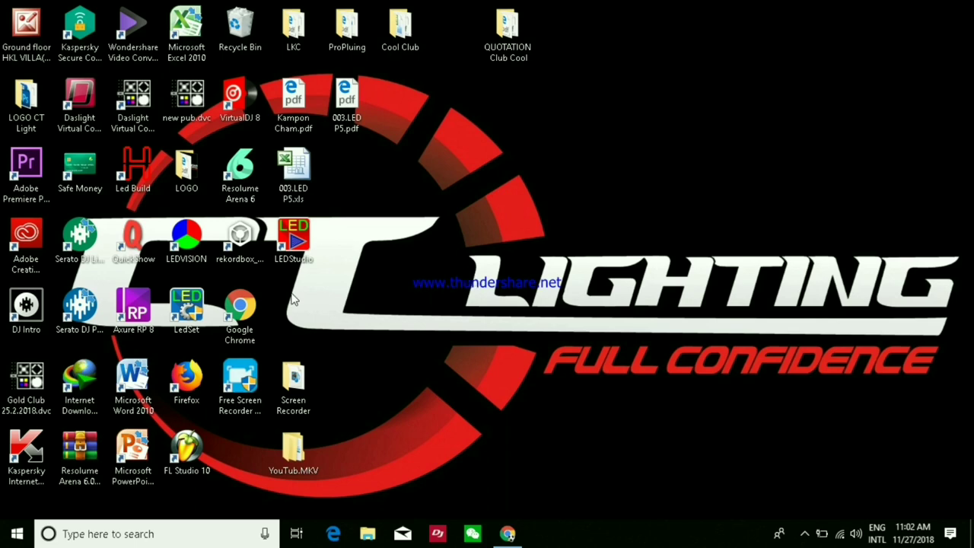
Launch Serato DJ Pro, open preferences showing version 2.0.3, and check online for updates.
double_click(80, 308)
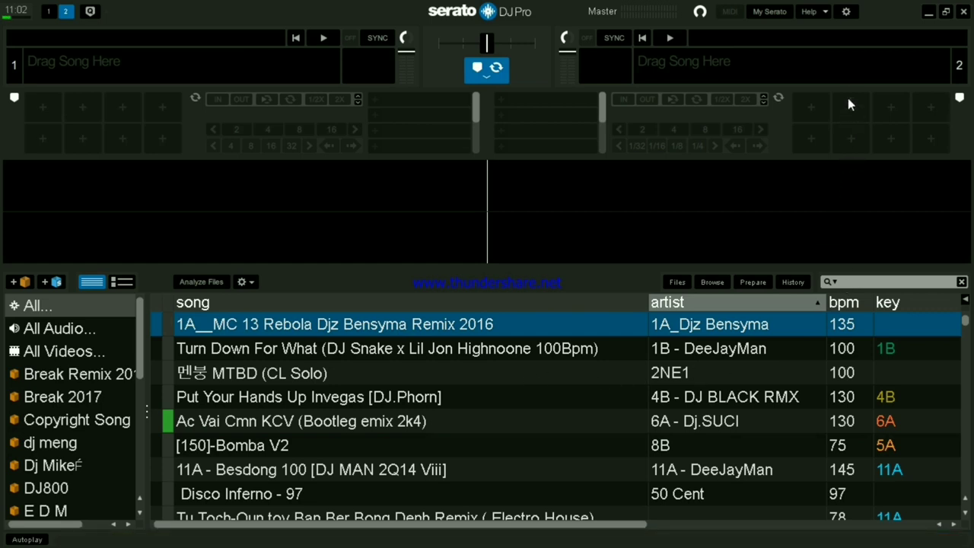
left_click(846, 13)
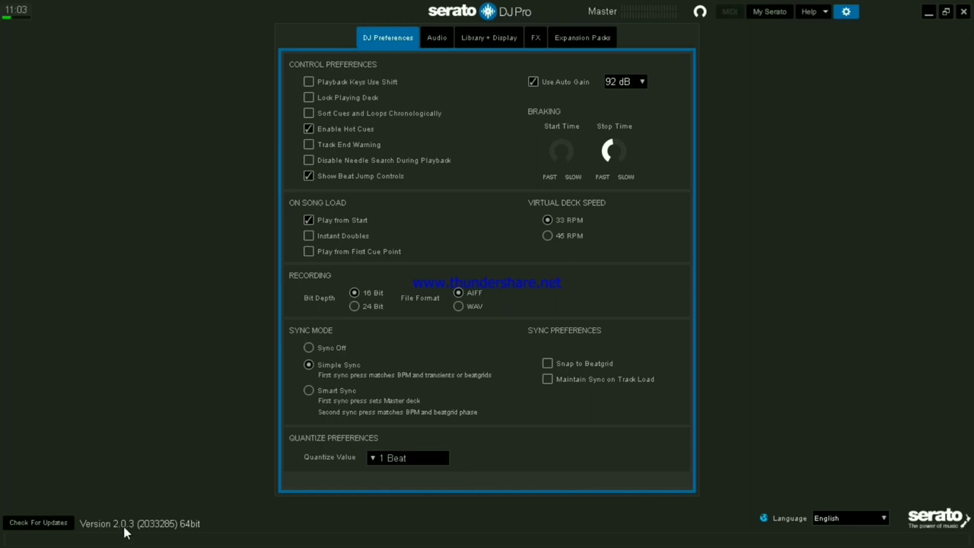
left_click(34, 525)
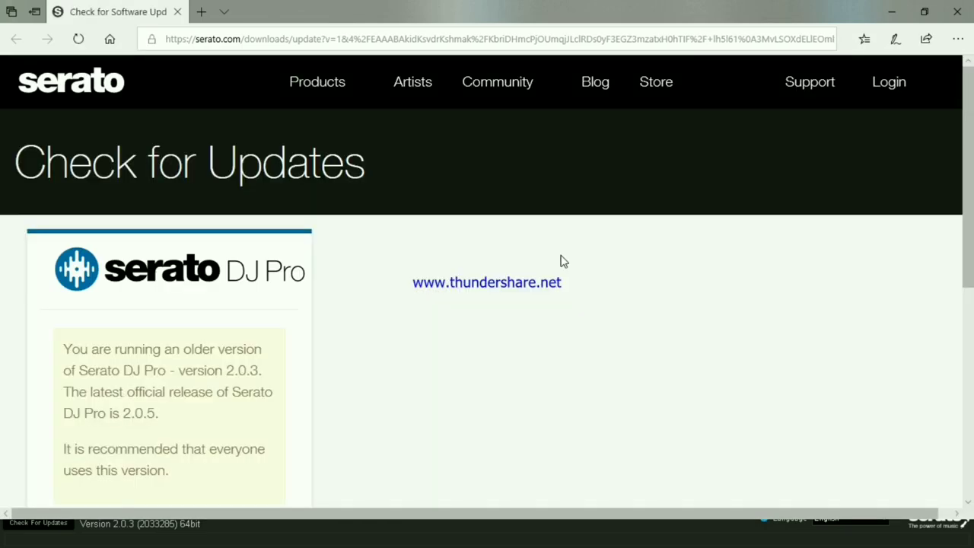
Follow the DOWNLOAD v2.0.5 links to the Serato DJ Pro 2.0.5 Windows installer form.
scroll(411, 321, "down", 3)
scroll(415, 308, "up", 3)
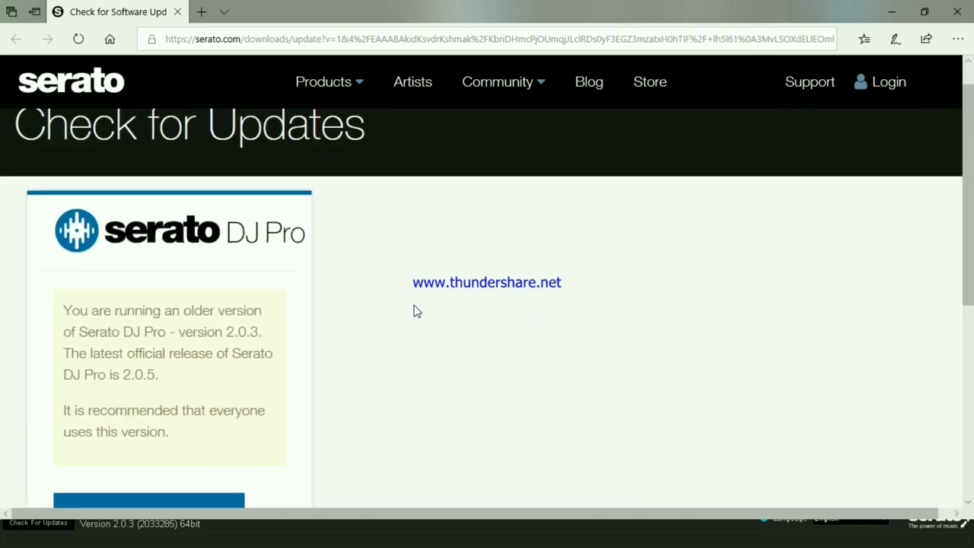
scroll(416, 310, "down", 3)
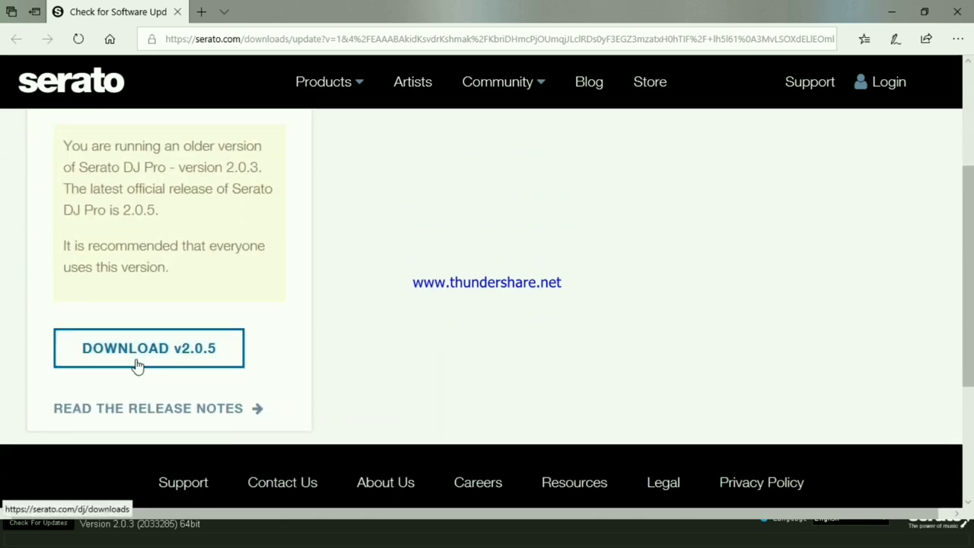
left_click(137, 361)
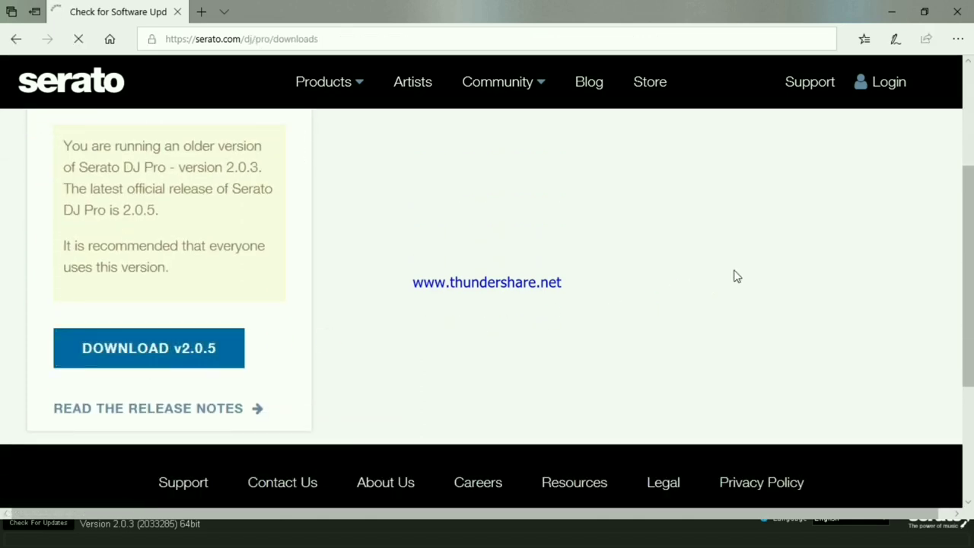
scroll(803, 250, "down", 4)
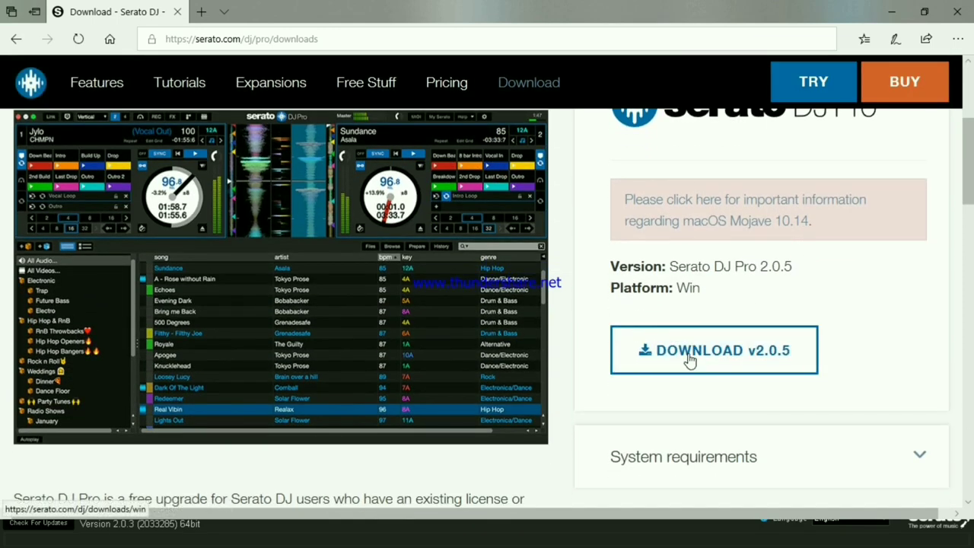
left_click(689, 357)
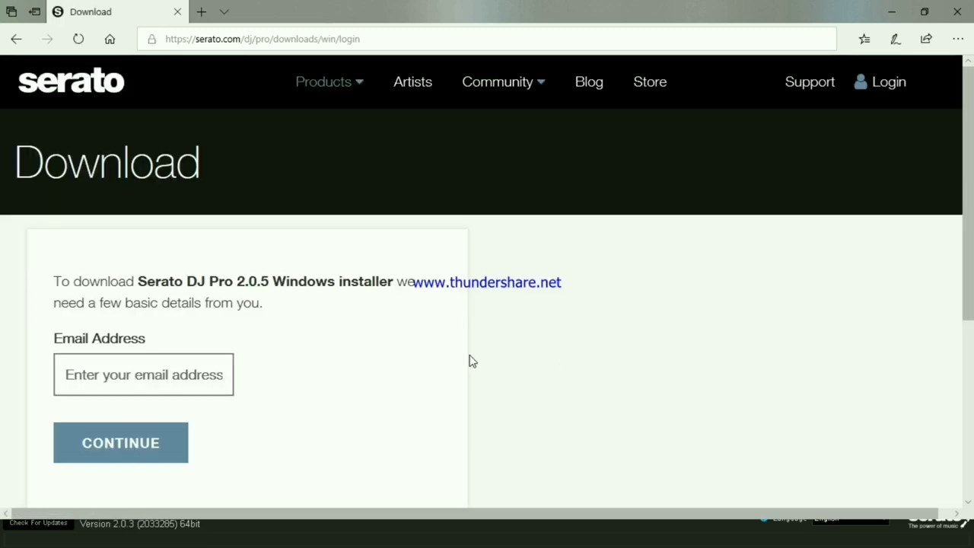
Log in to serato.com with the account e-mail and password to start the 2.0.5 download.
left_click(91, 373)
left_click(83, 373)
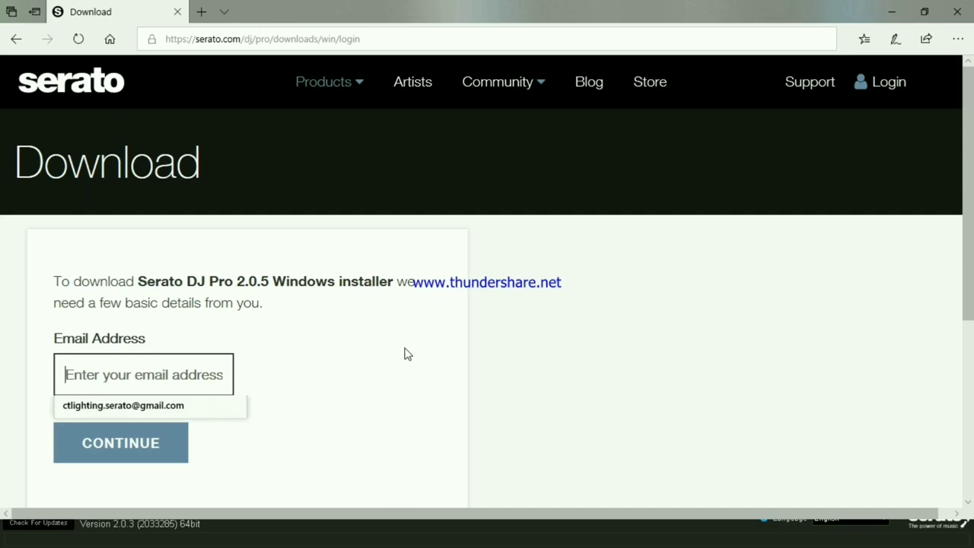
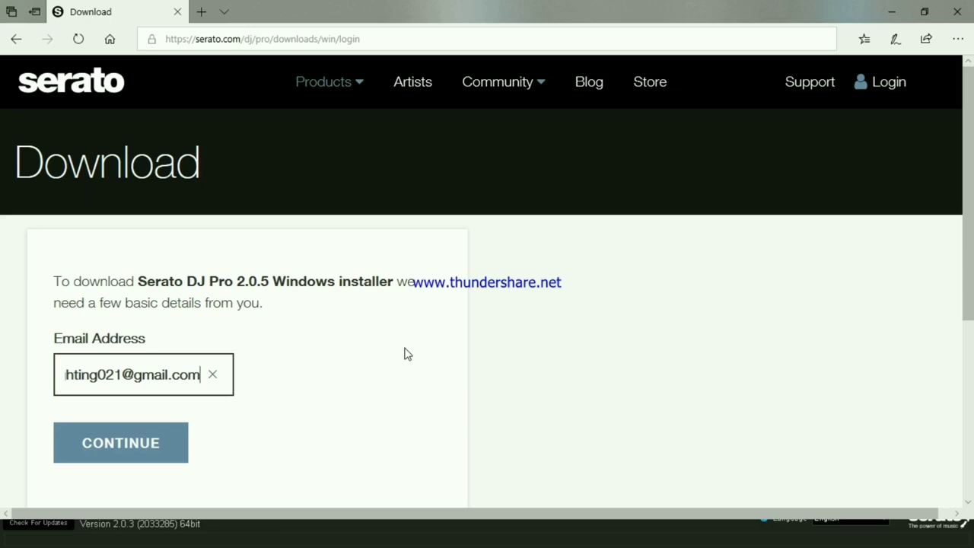
key("Return")
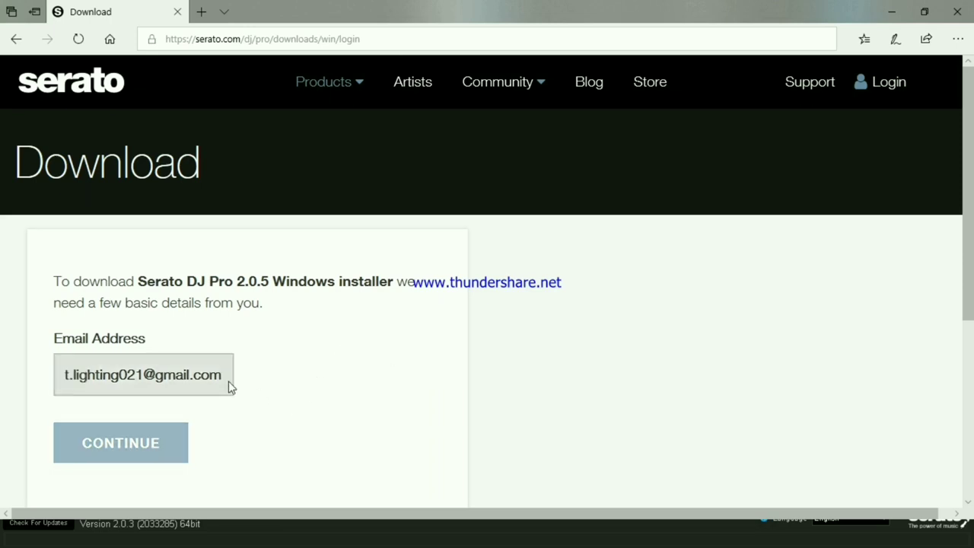
scroll(221, 383, "down", 2)
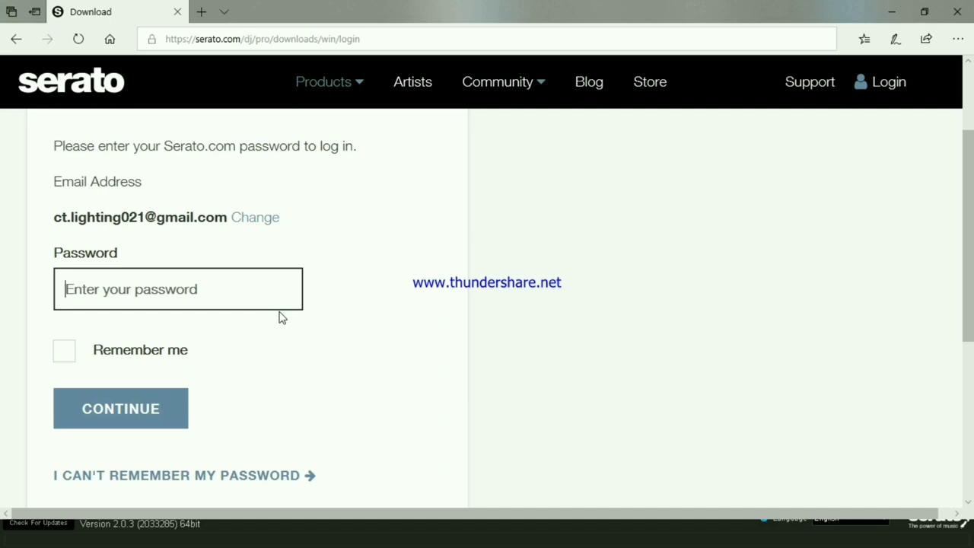
type("••••")
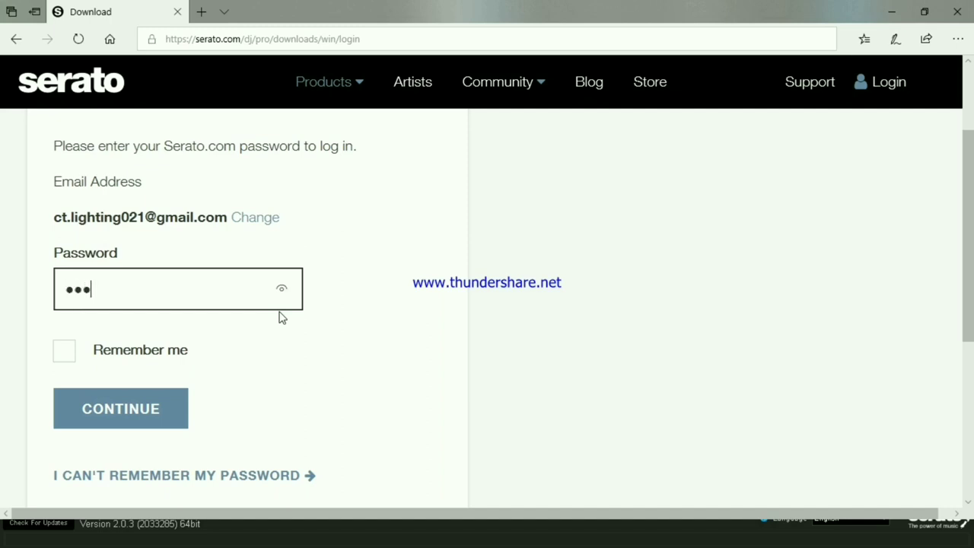
type("•••••")
left_click(88, 411)
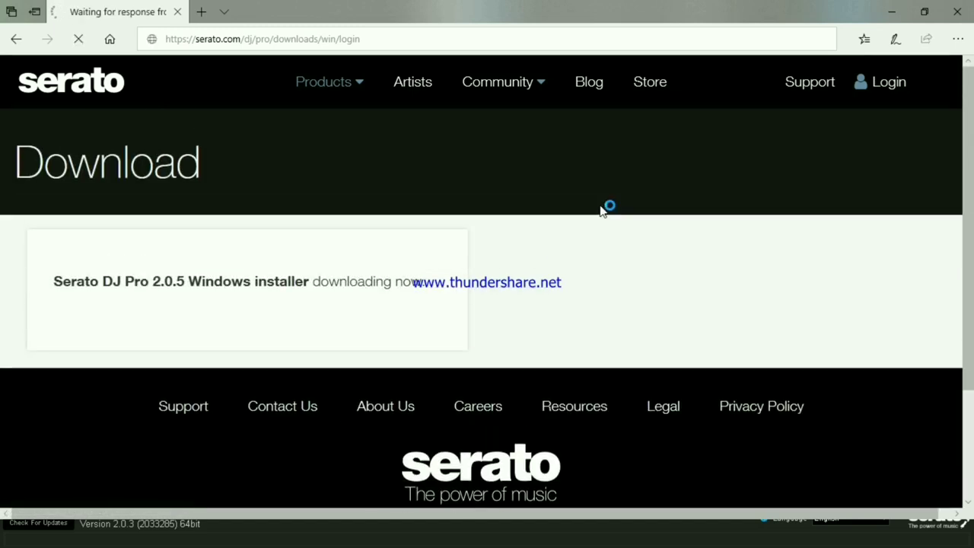
Dismiss the prompt, re-request v2.0.5, and show Serato DJ Pro 2.0.5 64bit.zip downloading in Downloads.
scroll(566, 229, "down", 5)
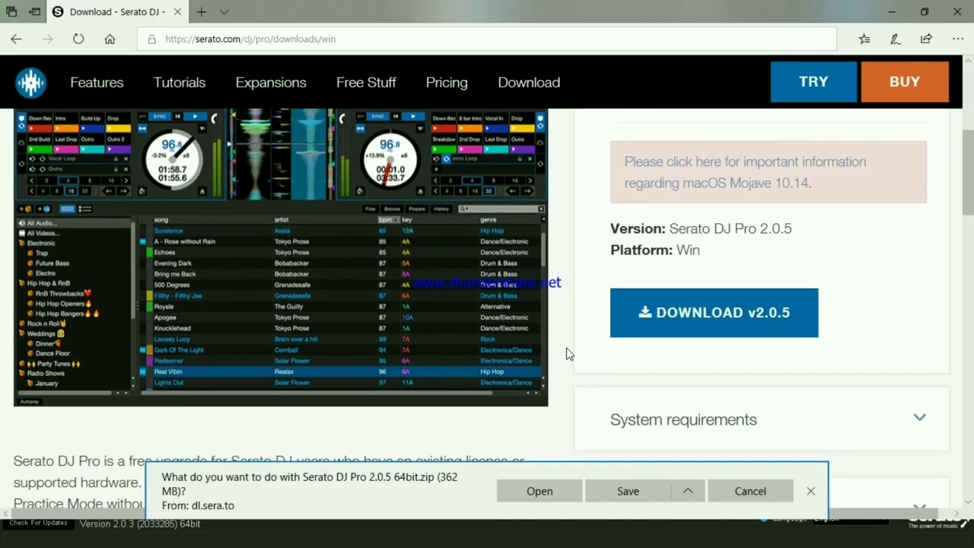
scroll(561, 343, "up", 2)
scroll(560, 344, "down", 1)
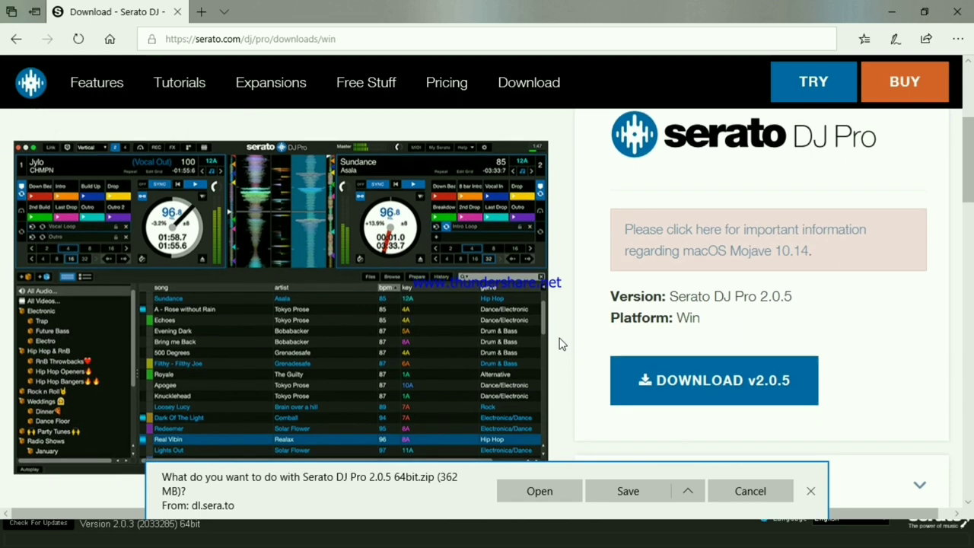
left_click(735, 496)
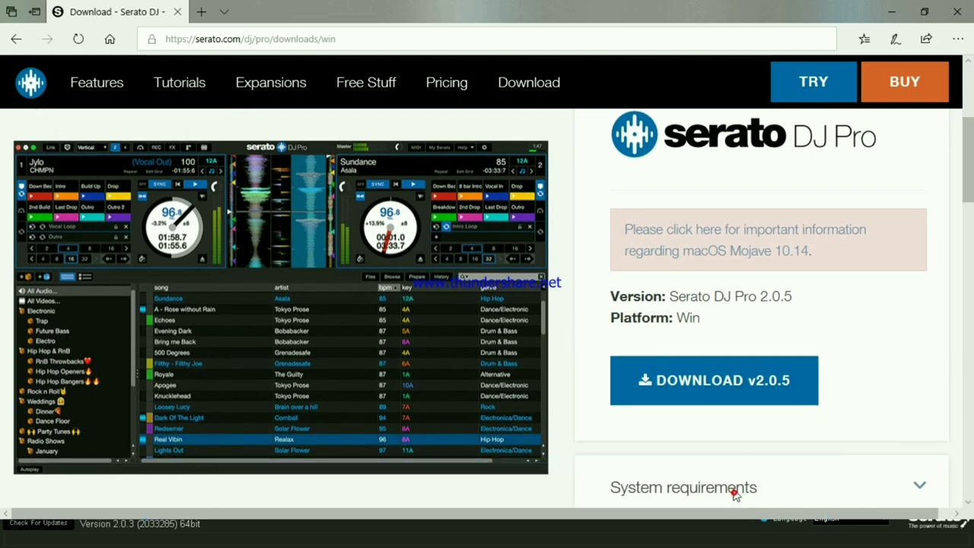
left_click(700, 384)
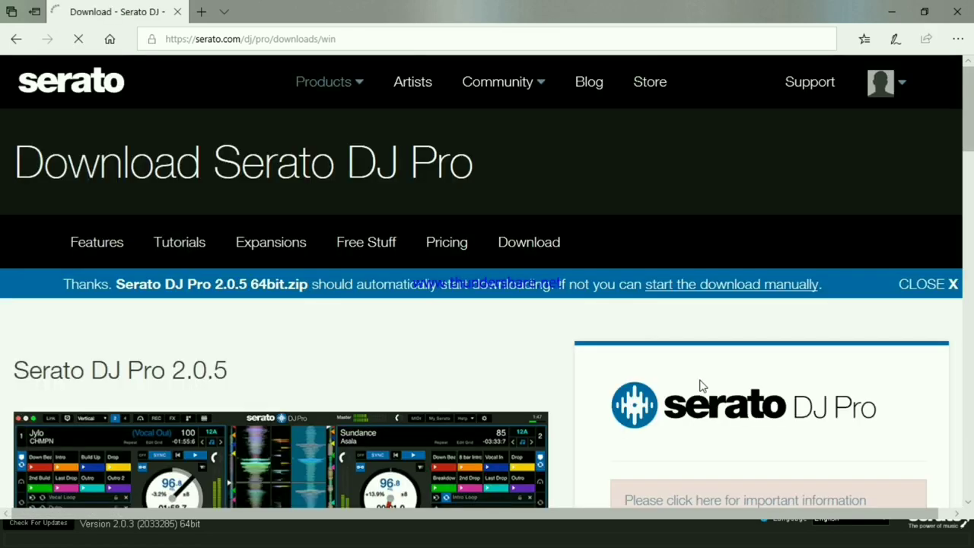
scroll(701, 385, "down", 5)
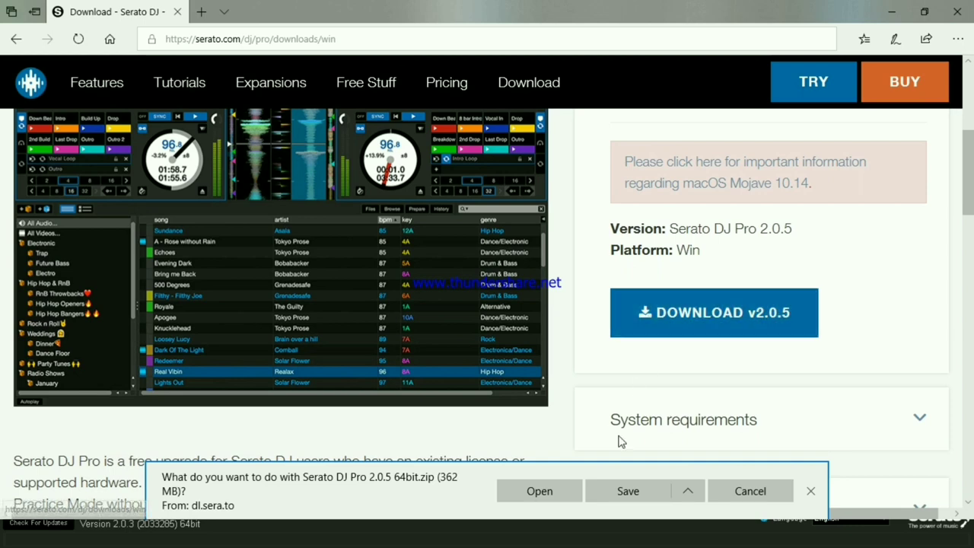
left_click(561, 493)
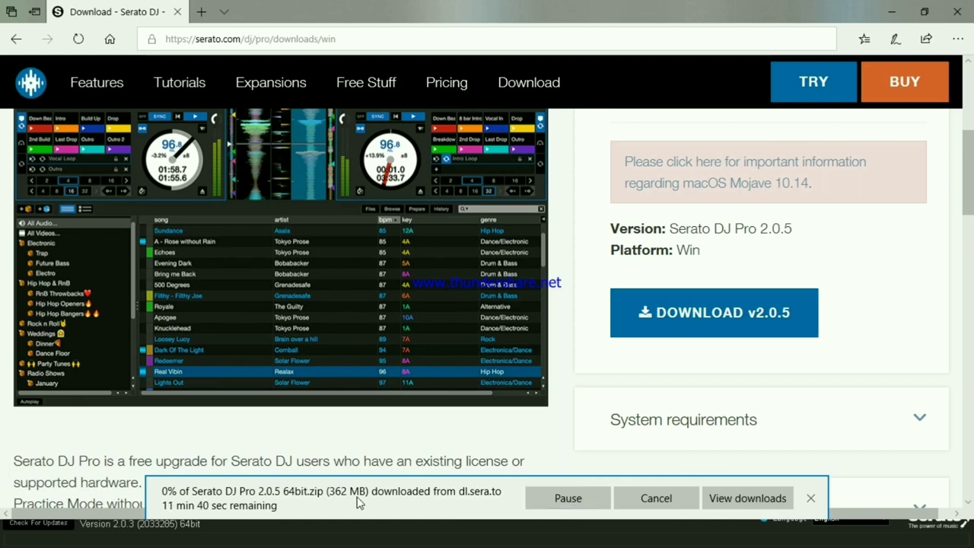
left_click(746, 500)
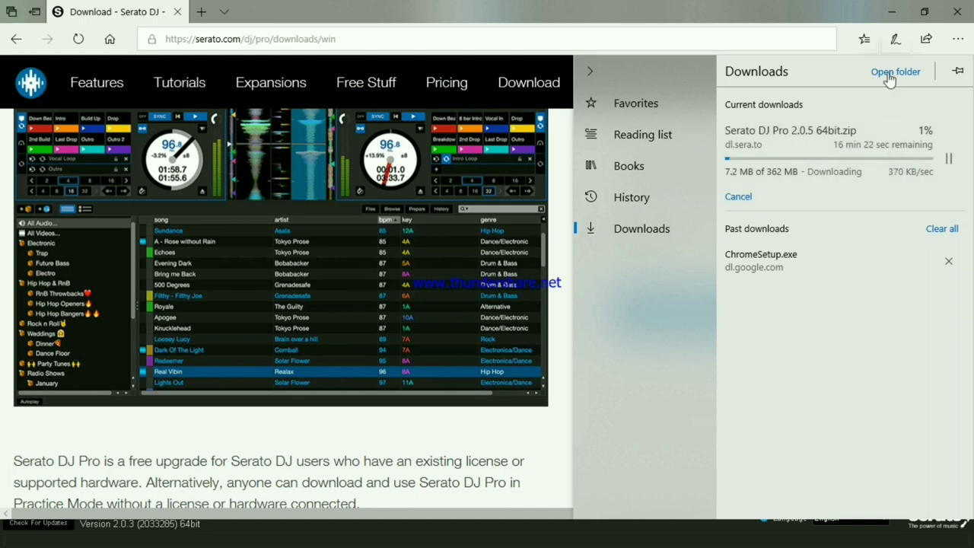
Minimise Edge and Serato, glance at the Gmail inbox, and hide it again.
left_click(889, 13)
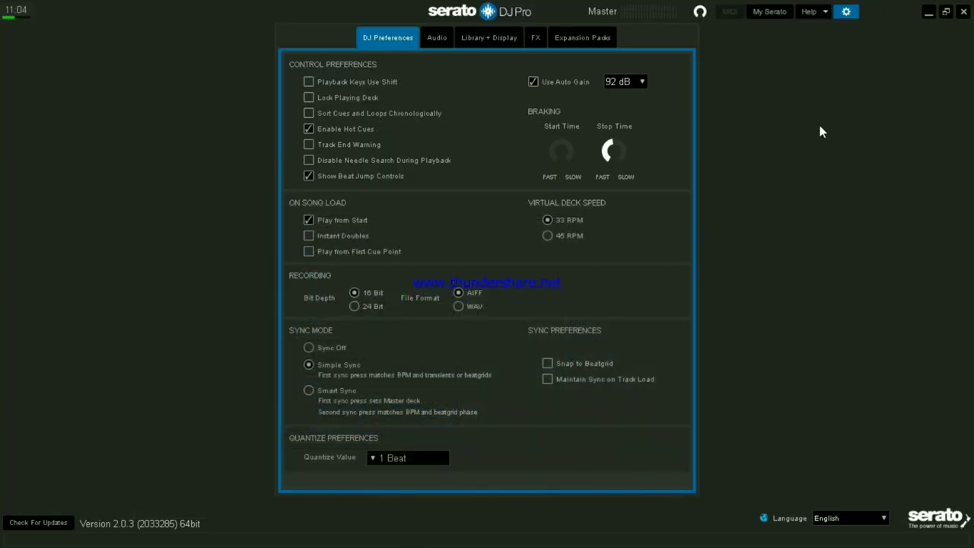
left_click(946, 11)
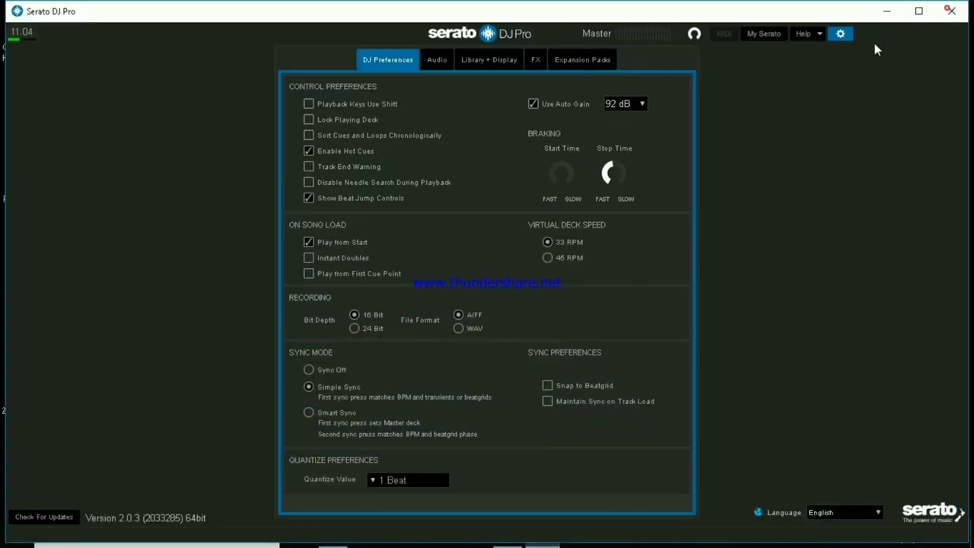
left_click(889, 13)
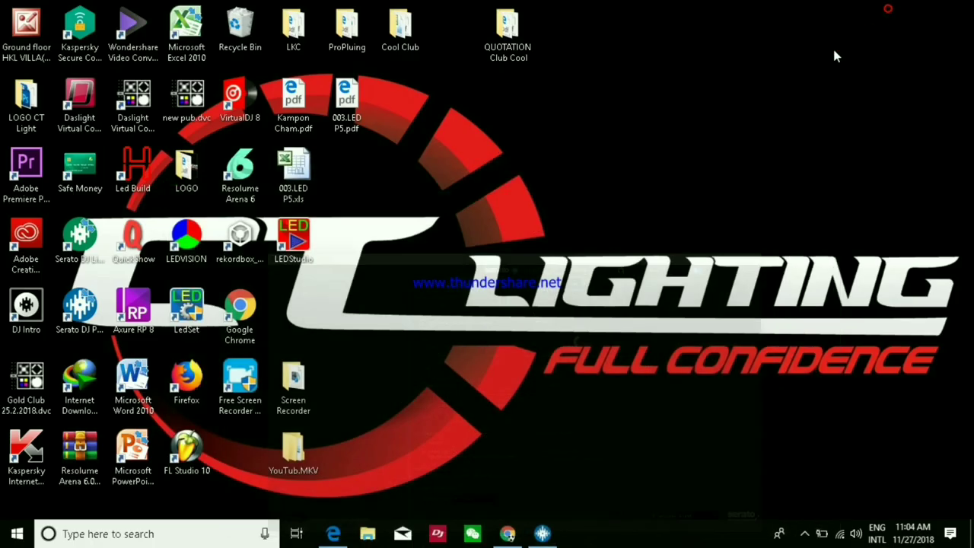
left_click(510, 535)
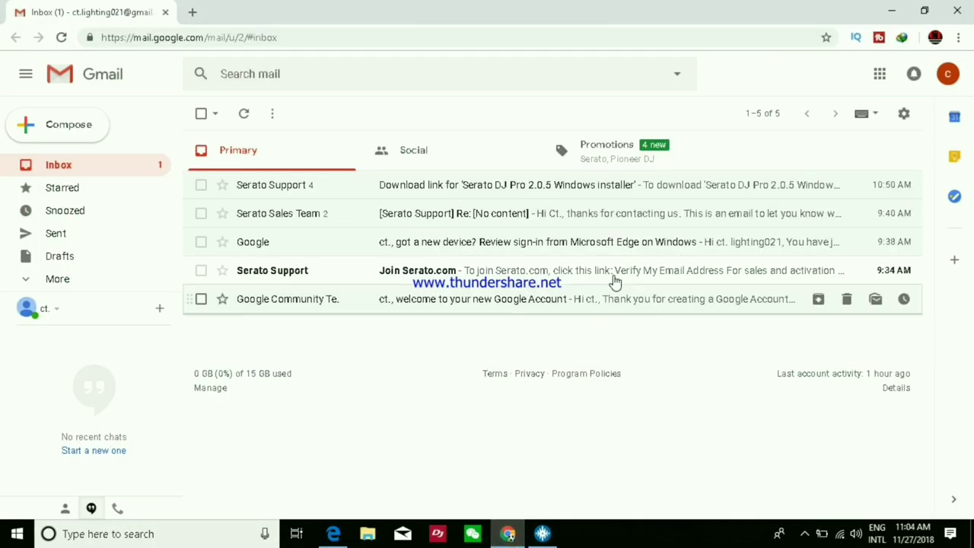
left_click(890, 12)
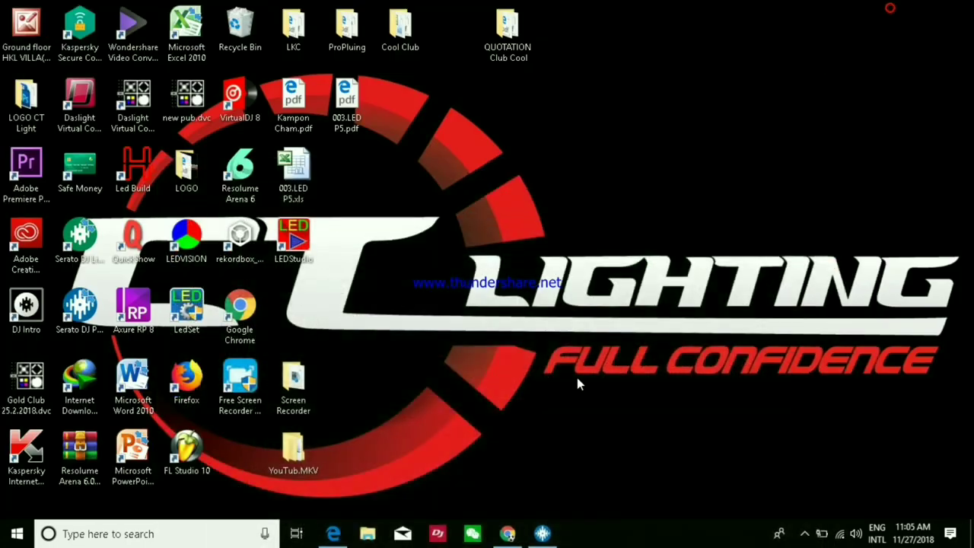
Return to the Serato download page, look over it, and close the browser.
left_click(332, 535)
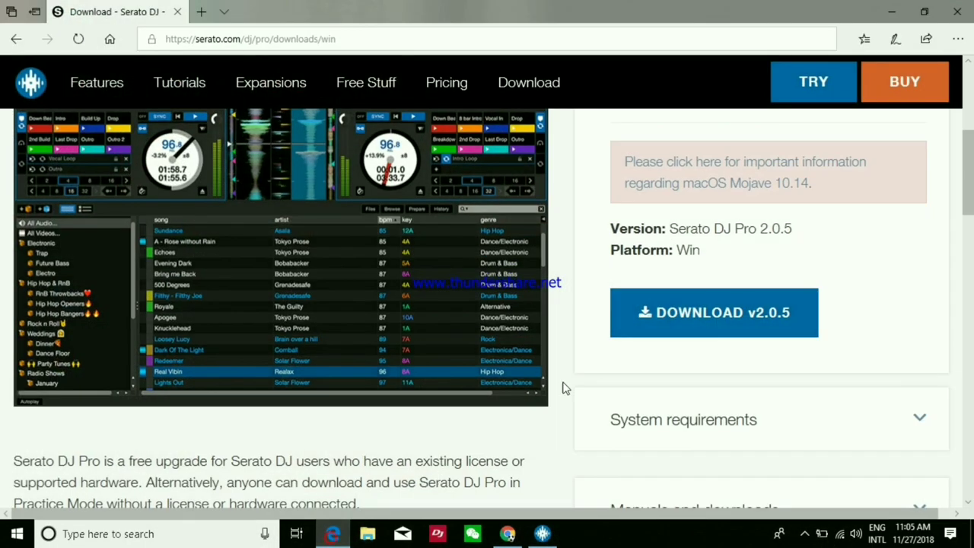
scroll(525, 310, "down", 4)
scroll(525, 311, "down", 20)
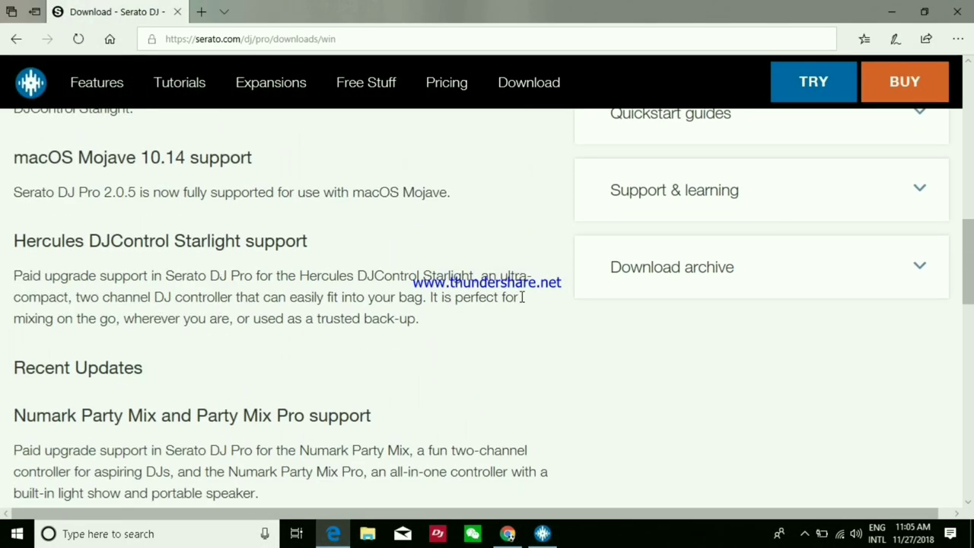
scroll(522, 303, "up", 15)
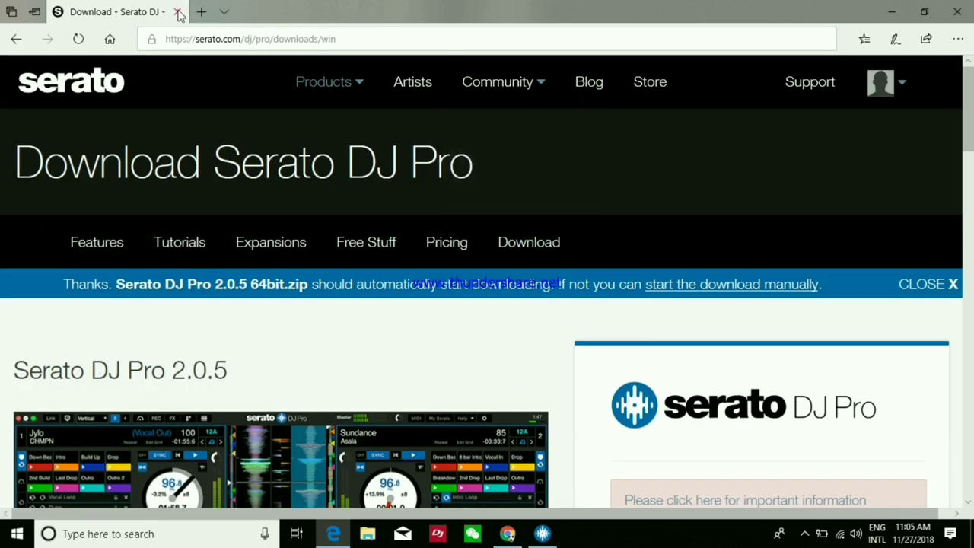
left_click(959, 10)
Close Edge despite the unfinished download, refresh the desktop, and restore Serato DJ Pro.
left_click(426, 298)
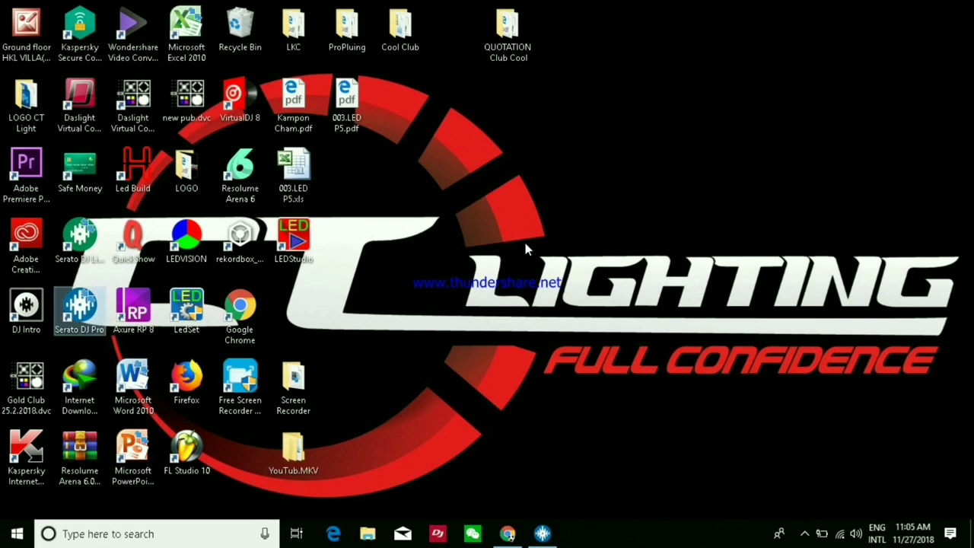
right_click(525, 242)
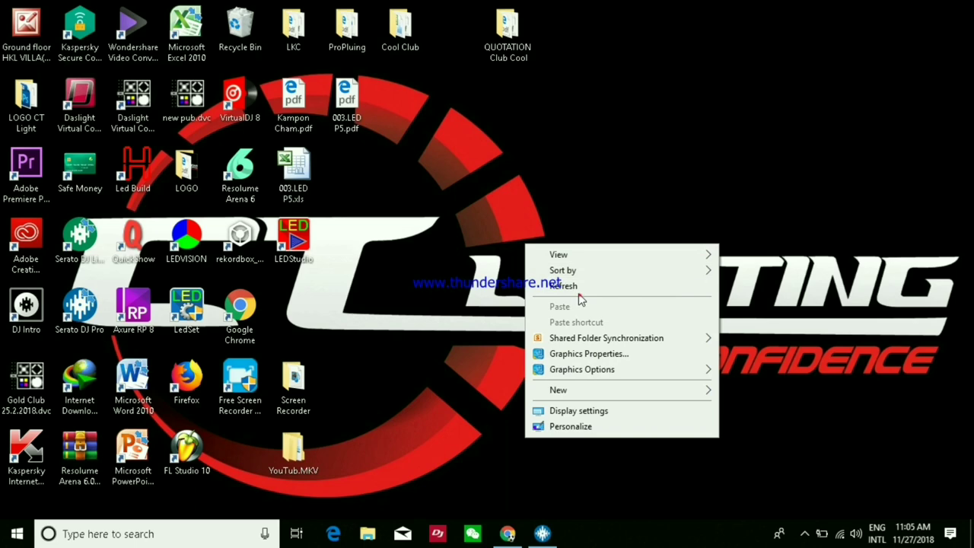
left_click(576, 287)
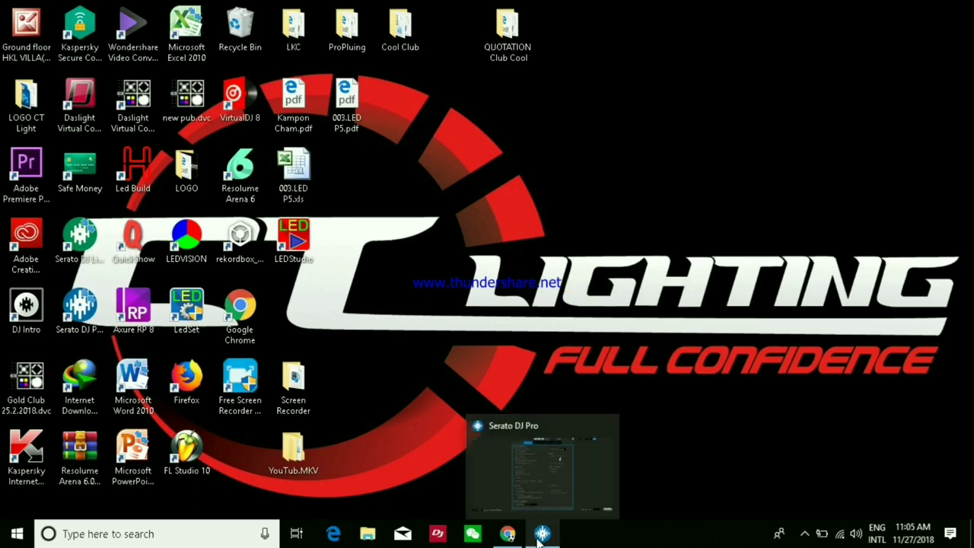
left_click(542, 535)
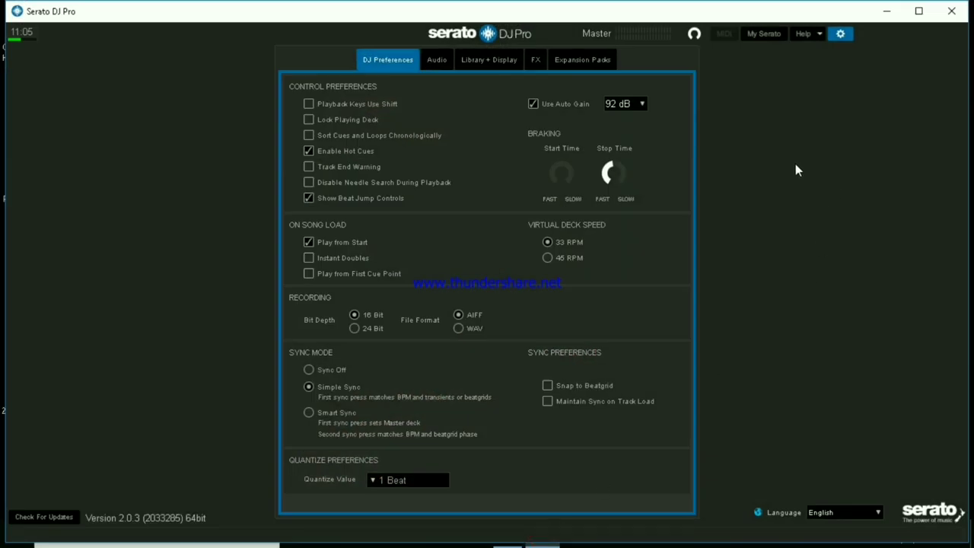
Check for updates again and follow Download v2.0.5 to the Windows installer form.
left_click(55, 517)
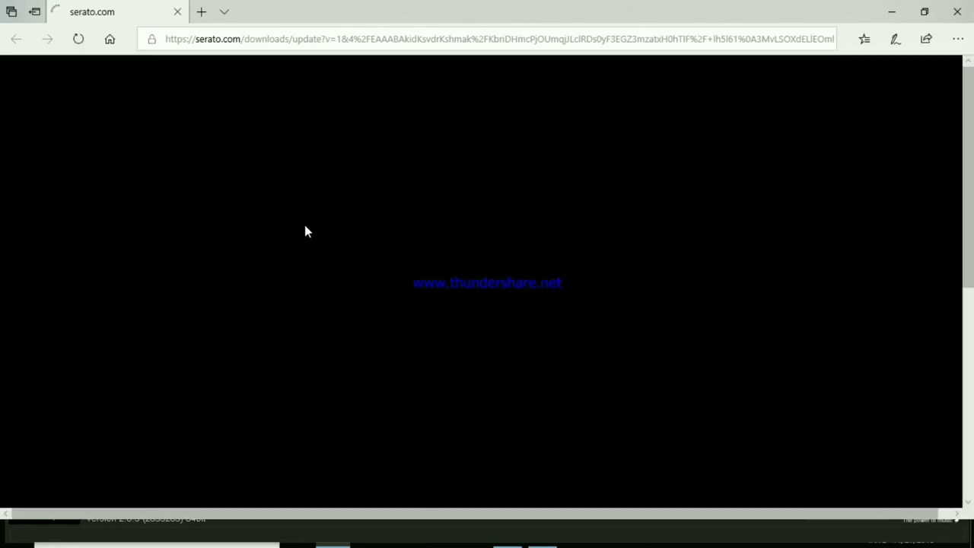
scroll(473, 259, "down", 3)
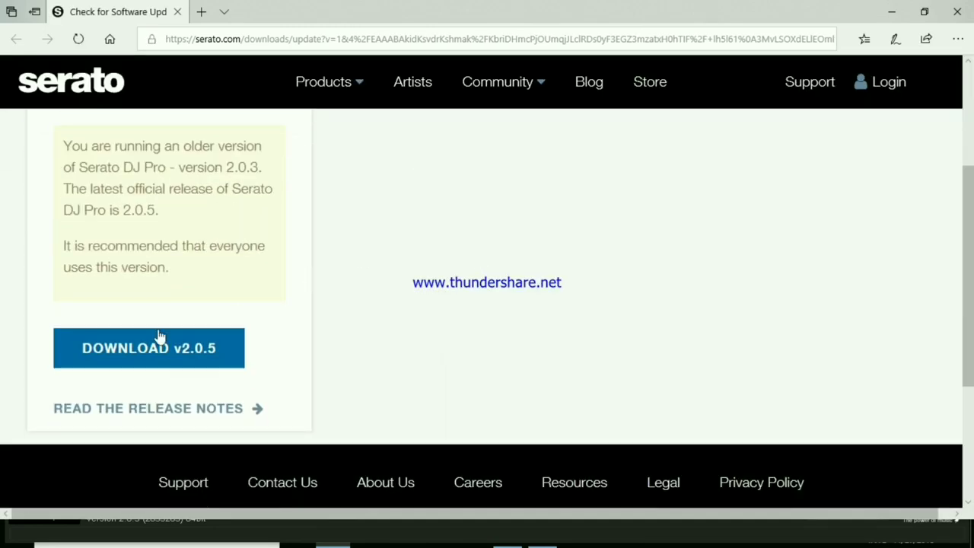
left_click(141, 354)
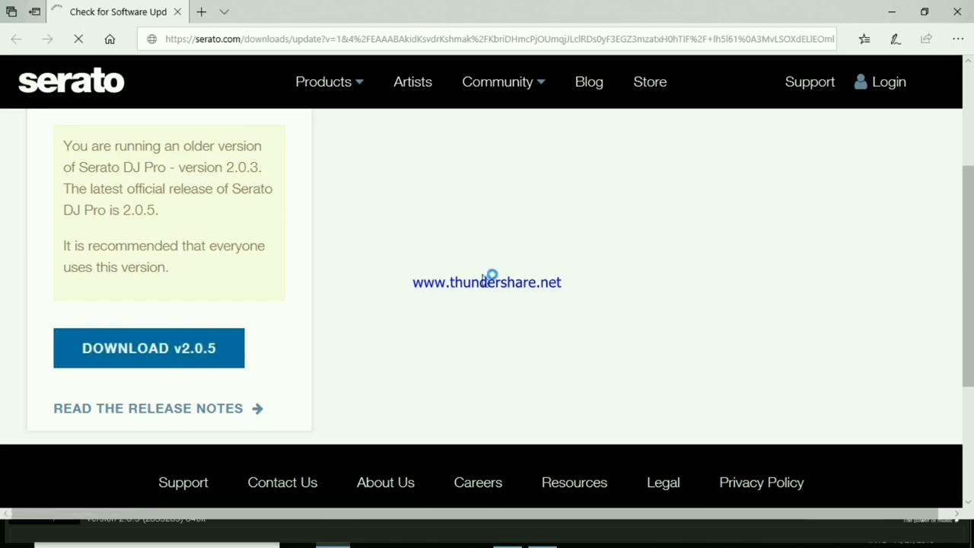
scroll(492, 267, "down", 3)
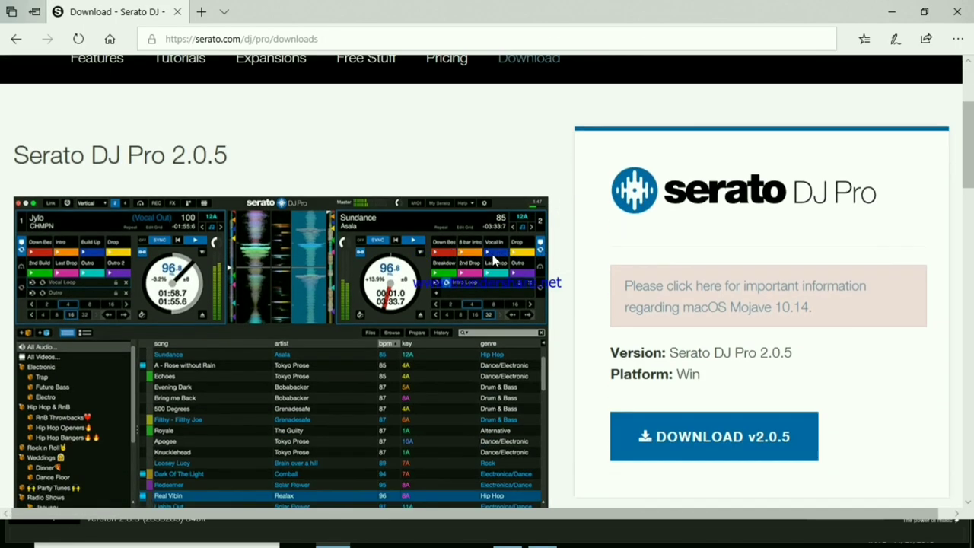
left_click(688, 352)
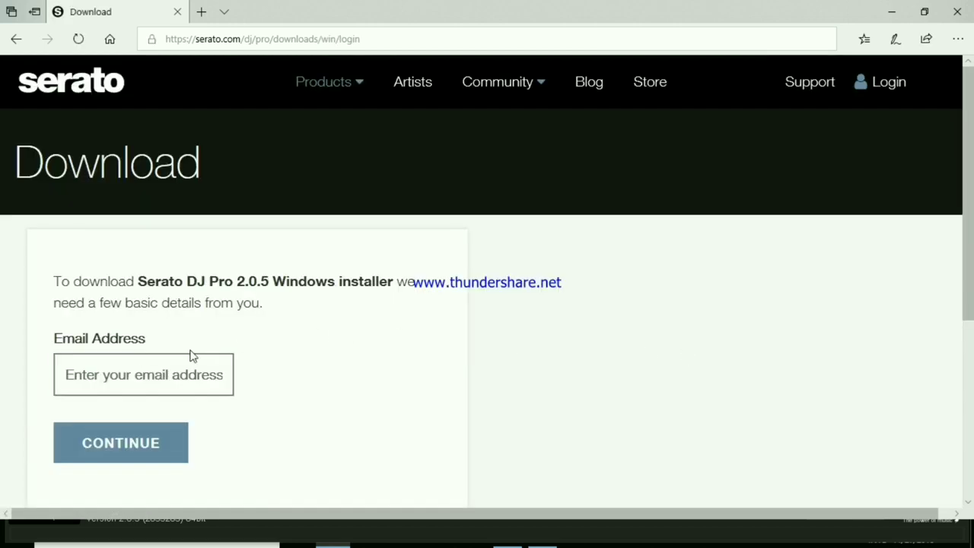
Enter the account's e-mail address on the download form and submit it.
left_click(71, 379)
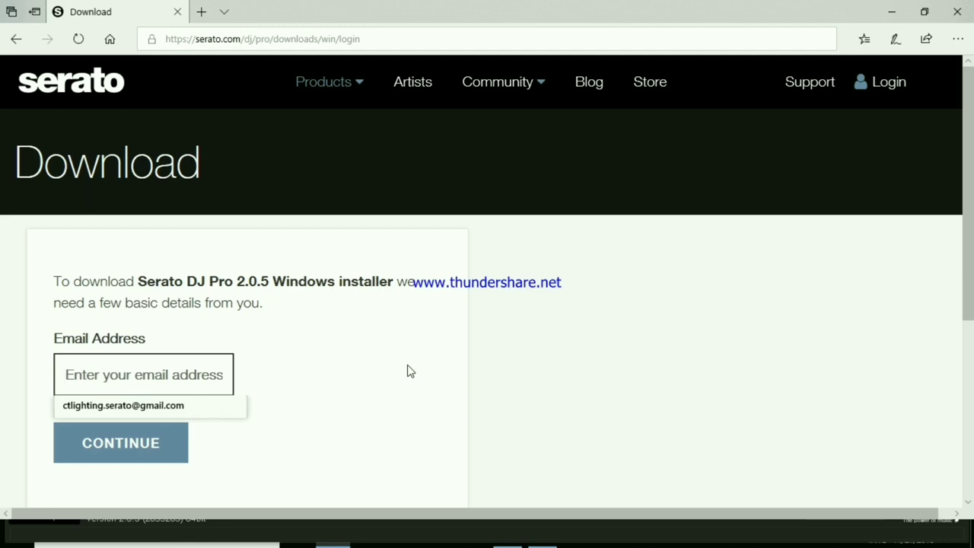
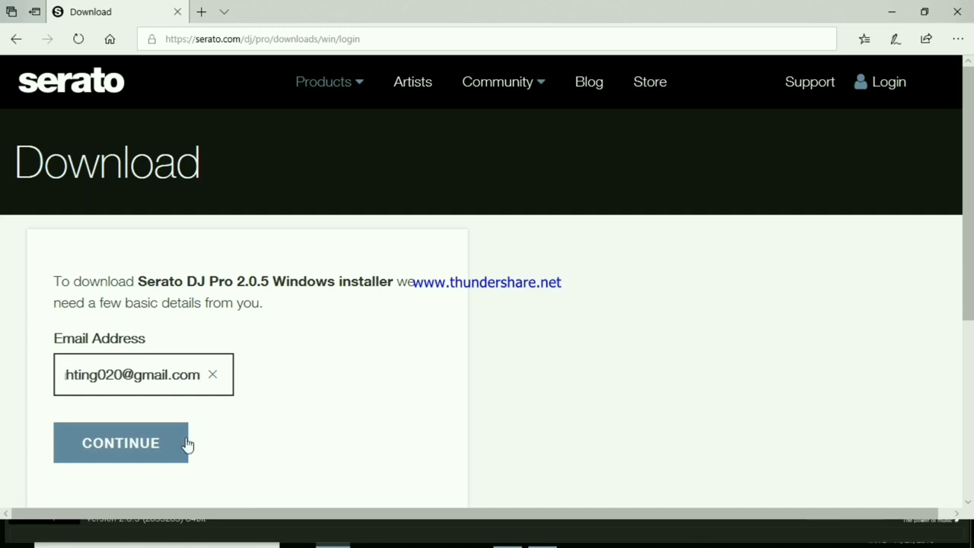
left_click(148, 443)
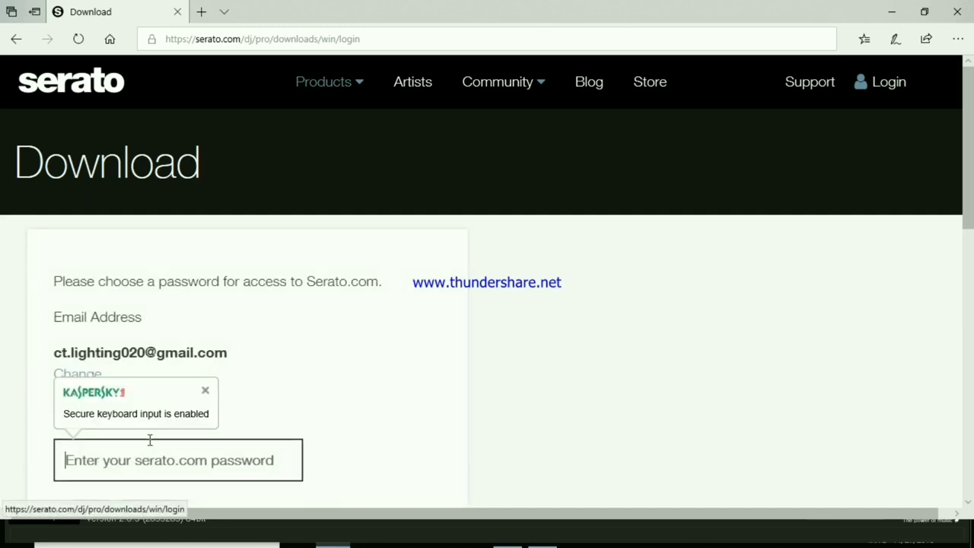
Enter and confirm the account password, then tick the reCAPTCHA "I'm not a robot" box.
scroll(342, 339, "down", 2)
scroll(379, 288, "down", 1)
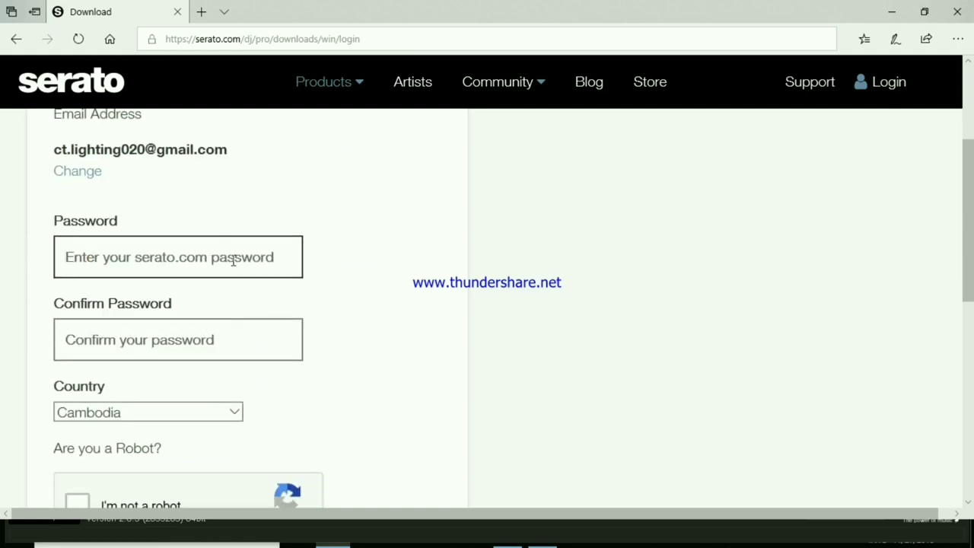
type("••••")
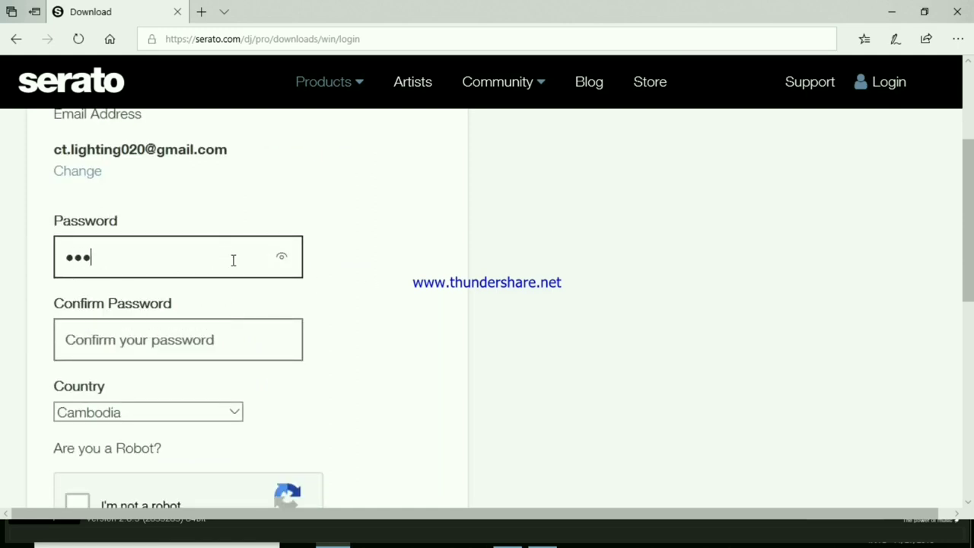
type("•••")
left_click(150, 338)
type("••••")
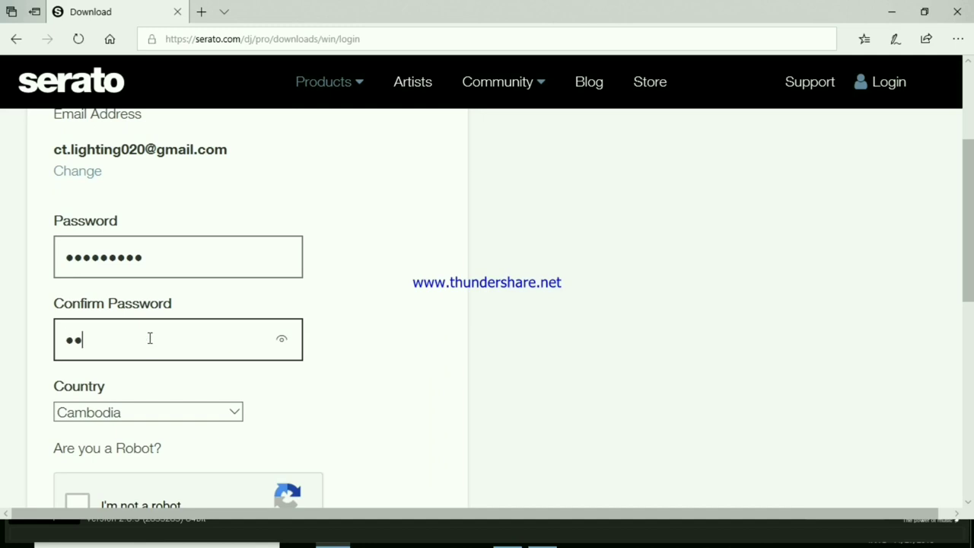
type("•••")
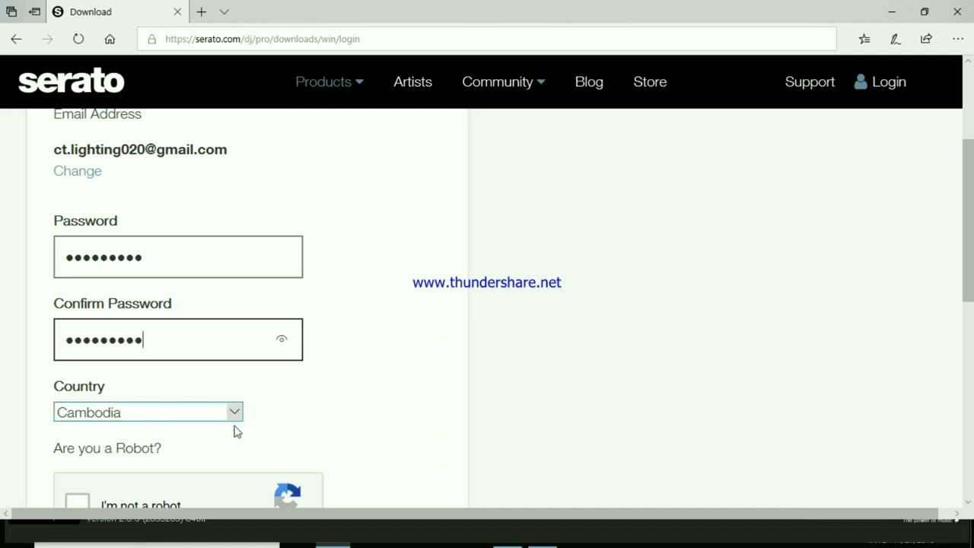
scroll(298, 468, "down", 3)
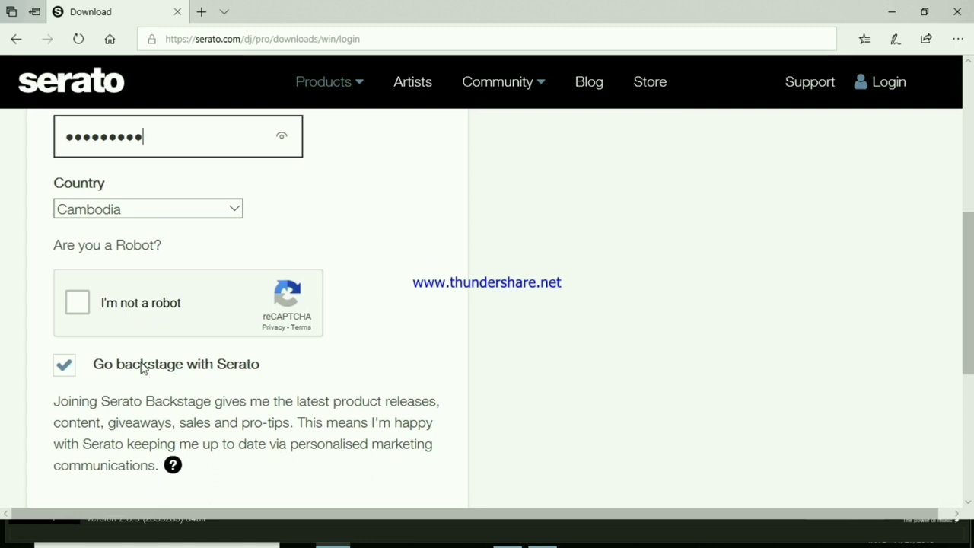
left_click(79, 305)
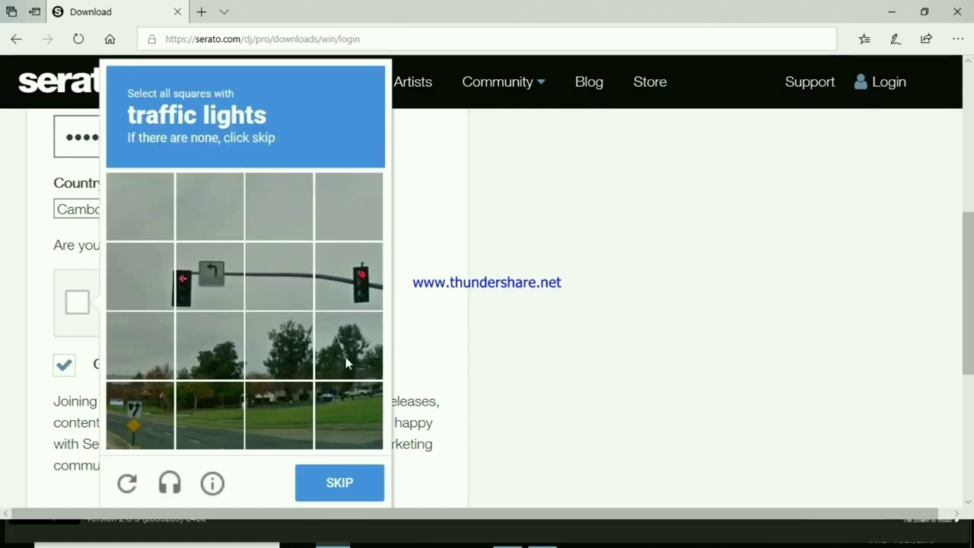
Select the three traffic-light tiles in the first reCAPTCHA challenge and go to the next.
left_click(194, 287)
left_click(158, 295)
left_click(359, 300)
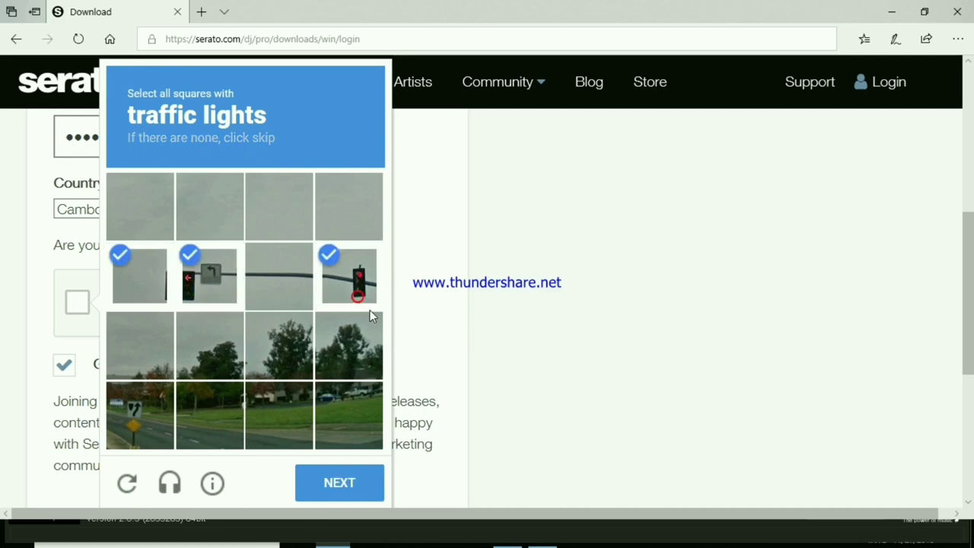
left_click(338, 481)
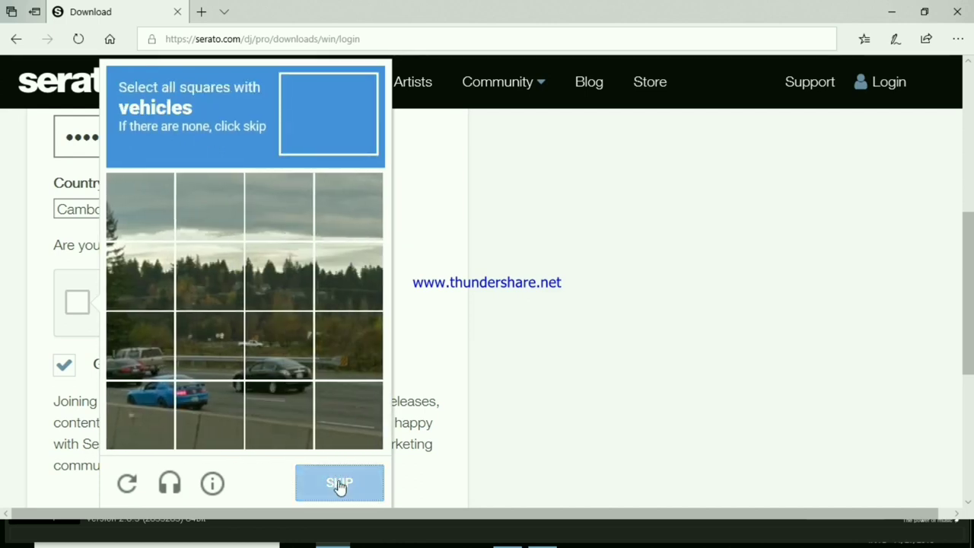
Select the six vehicle tiles, verify the challenge, and scroll down to the form's end.
left_click(141, 406)
left_click(215, 399)
left_click(127, 355)
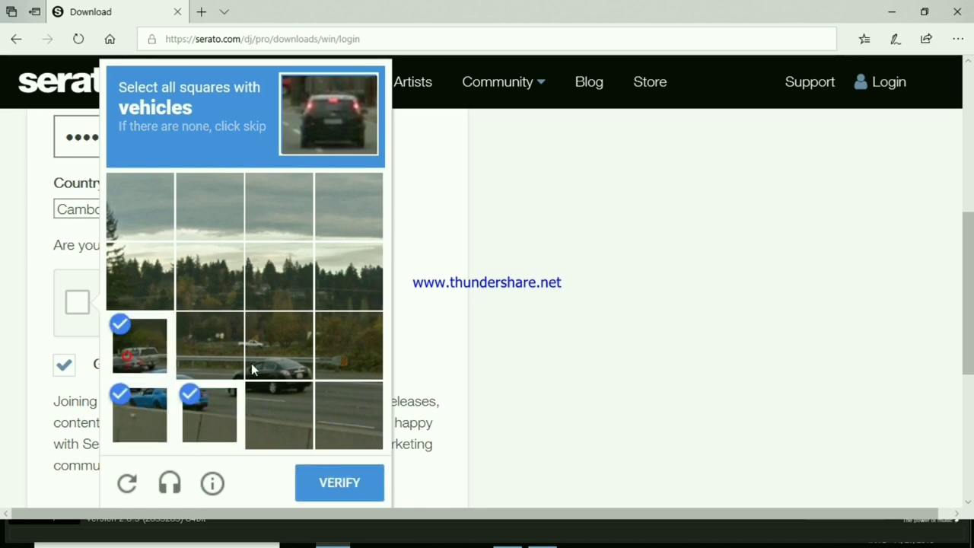
left_click(257, 367)
left_click(262, 403)
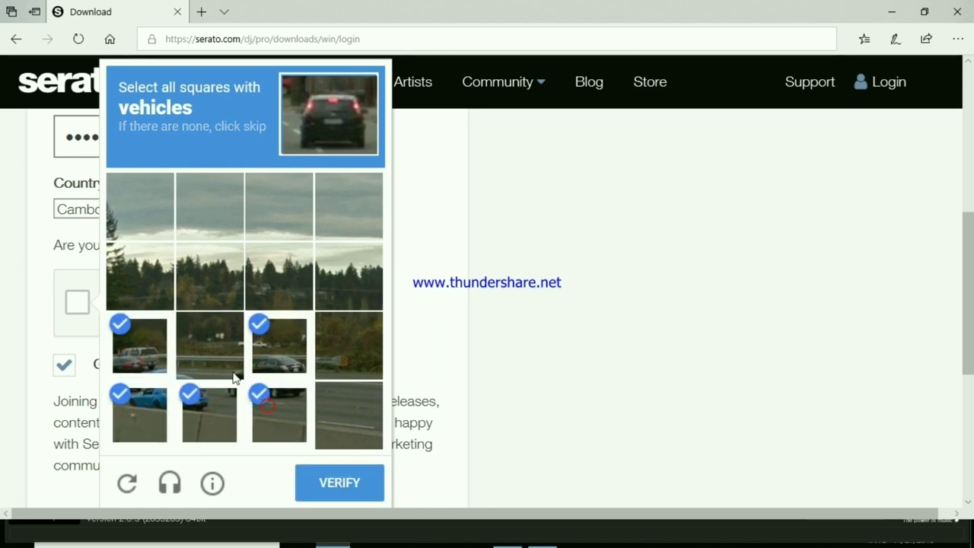
left_click(233, 372)
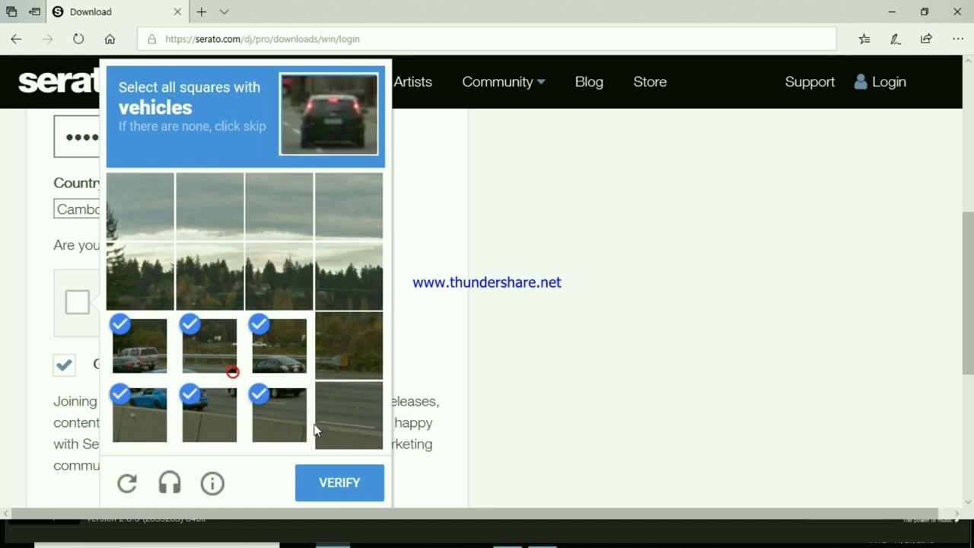
left_click(341, 487)
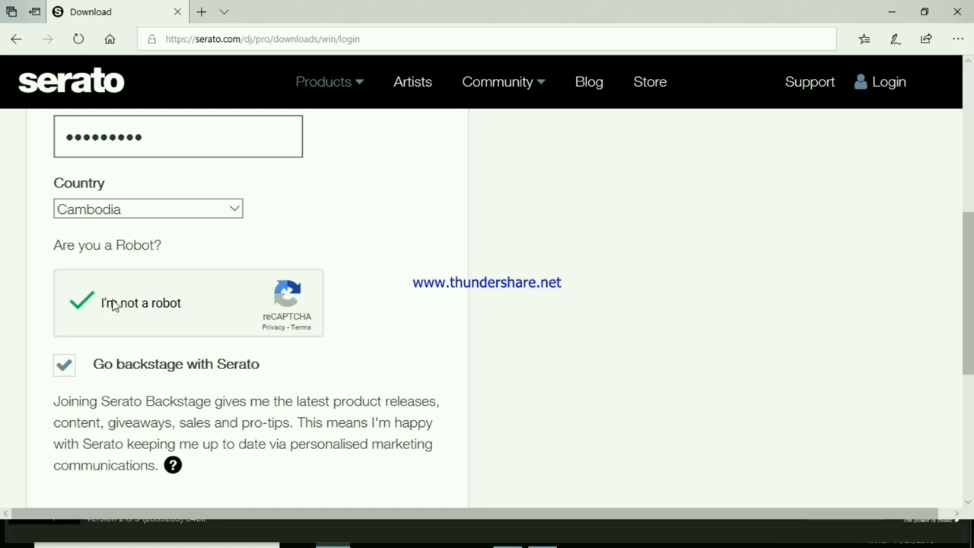
scroll(203, 352, "down", 1)
scroll(204, 351, "down", 1)
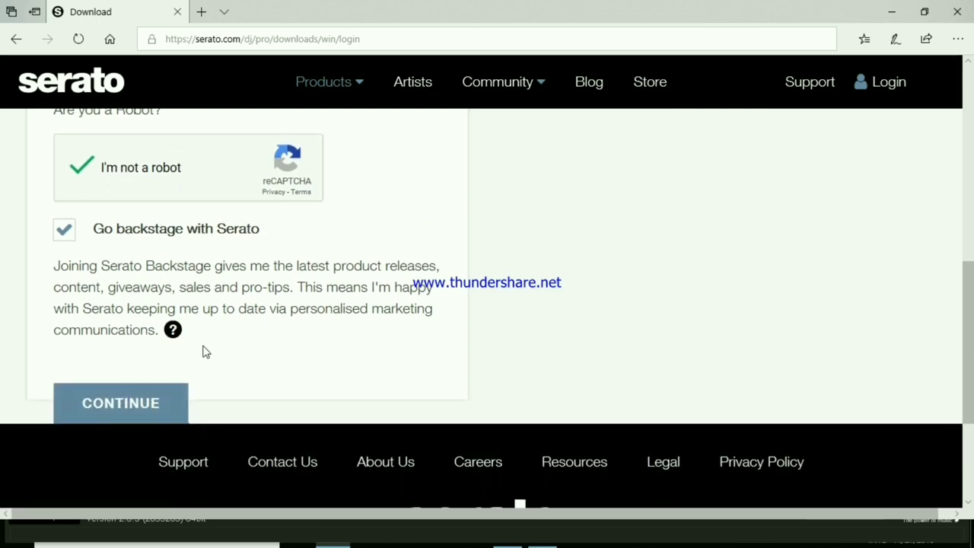
Submit the download registration form, close the Mail app that opened, and minimise Edge.
left_click(133, 404)
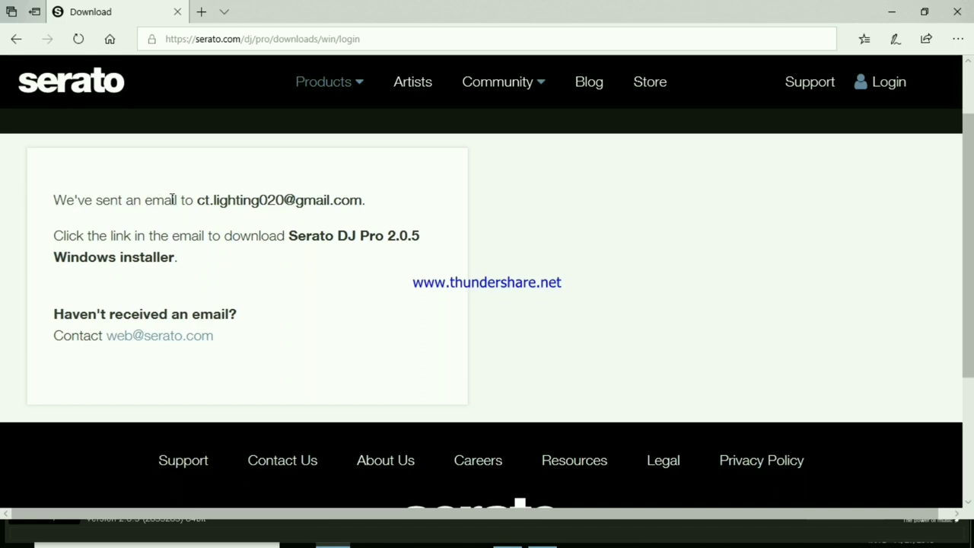
left_click(157, 338)
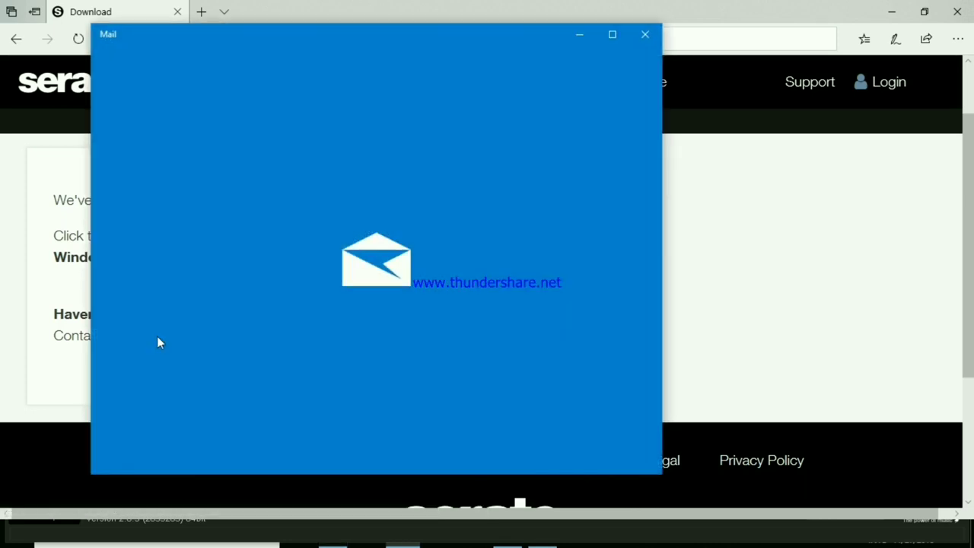
left_click(645, 35)
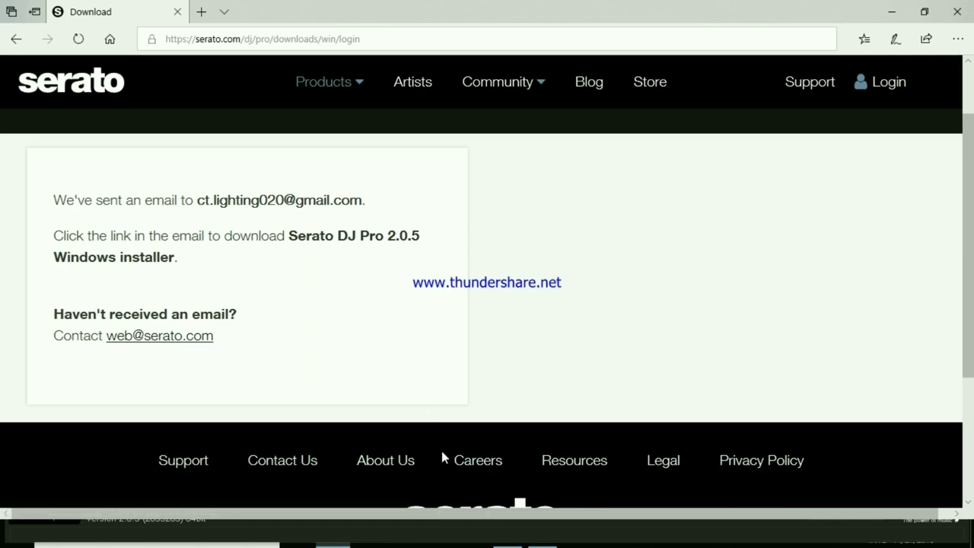
left_click(892, 12)
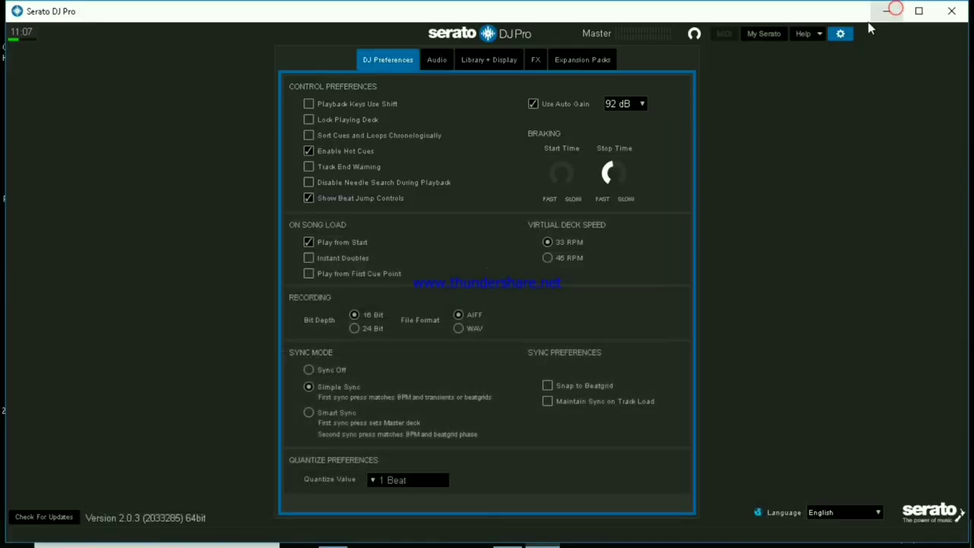
Minimise Serato, bring Gmail back and choose to add another Google account.
left_click(886, 12)
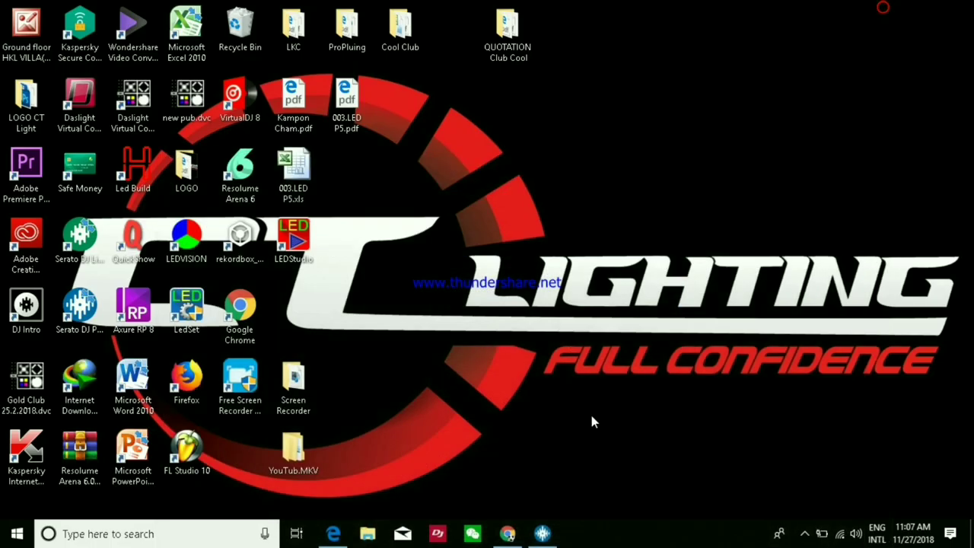
left_click(508, 533)
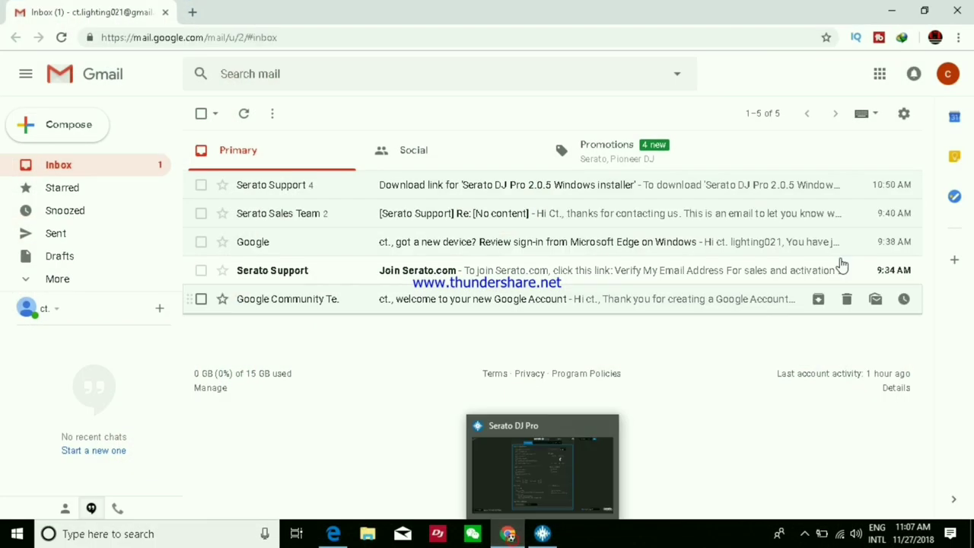
left_click(947, 76)
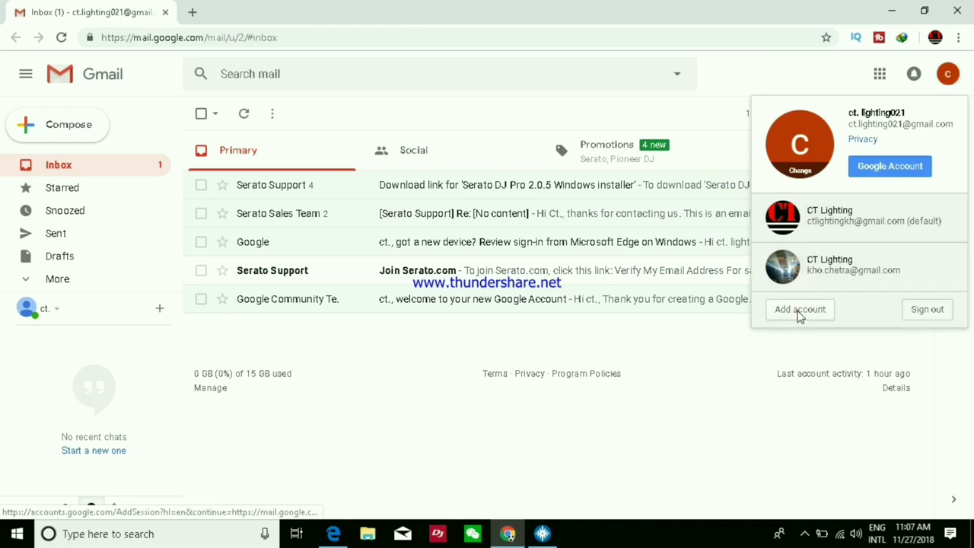
left_click(800, 311)
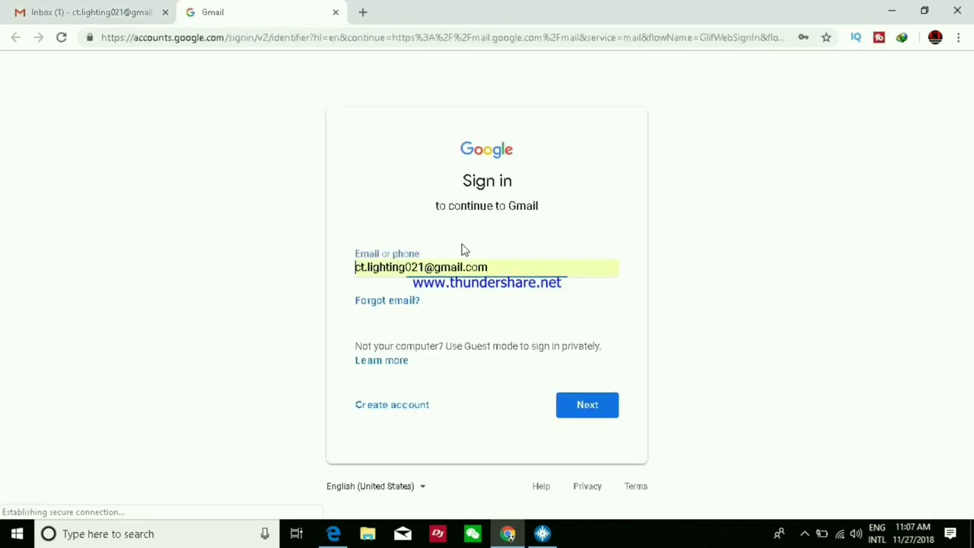
Correct the second account's email address, enter its password and sign in, skipping account recovery.
left_click(425, 268)
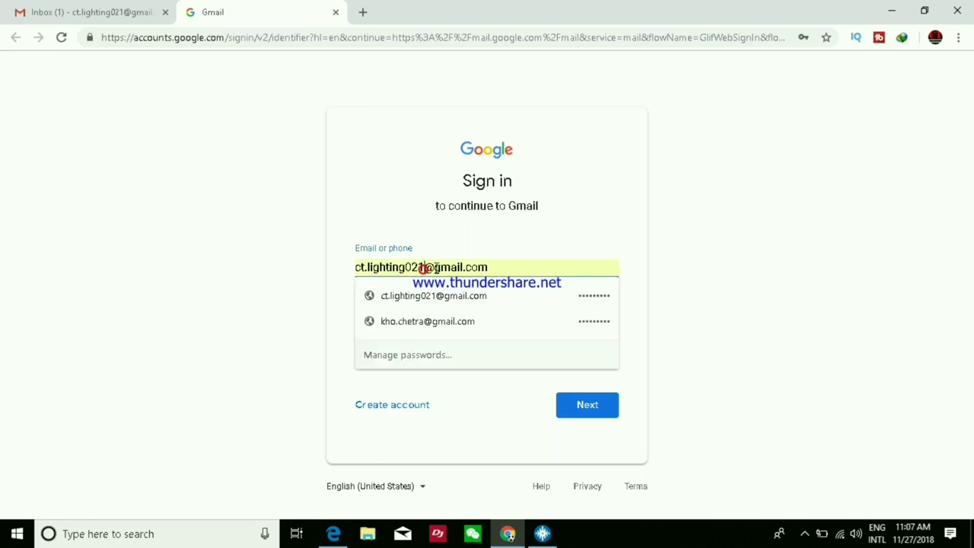
key("BackSpace")
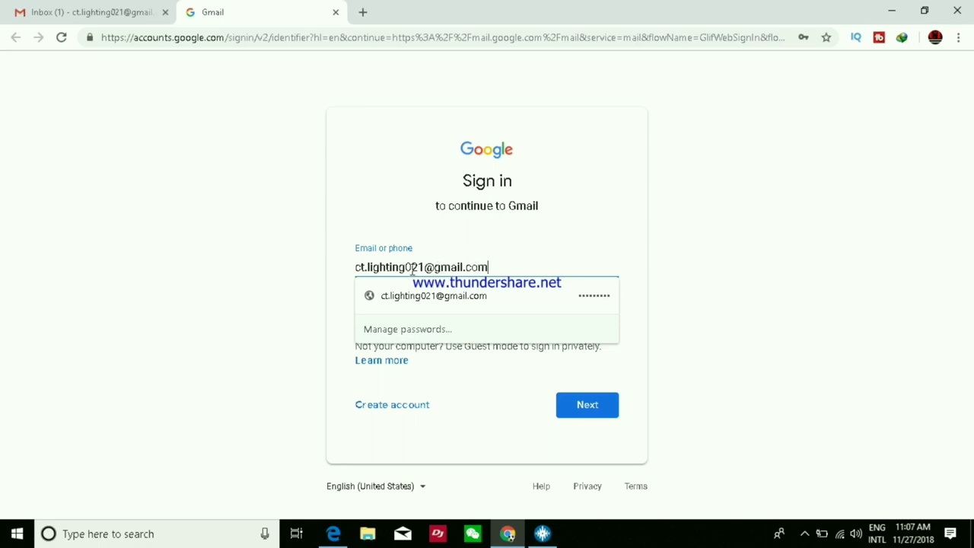
left_click(423, 267)
key("BackSpace")
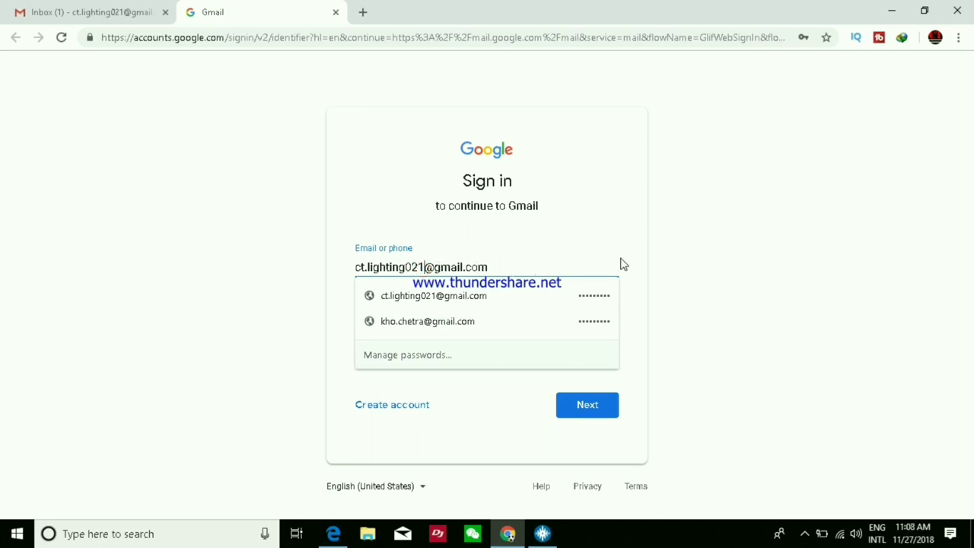
type("0")
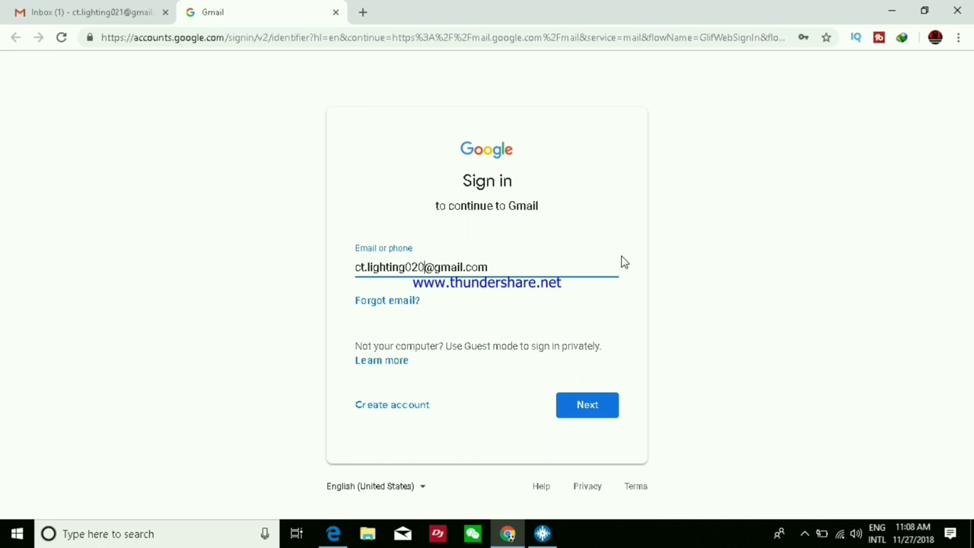
left_click(598, 408)
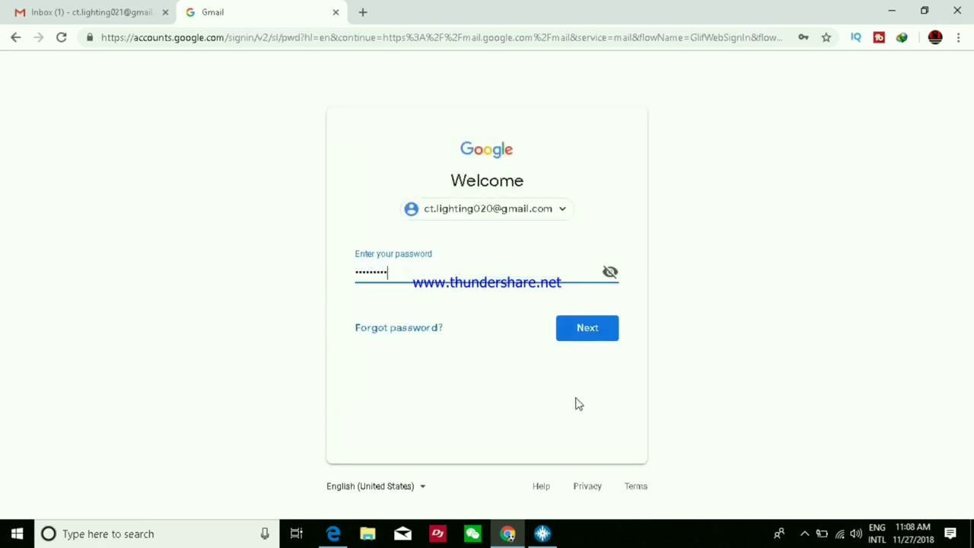
left_click(576, 329)
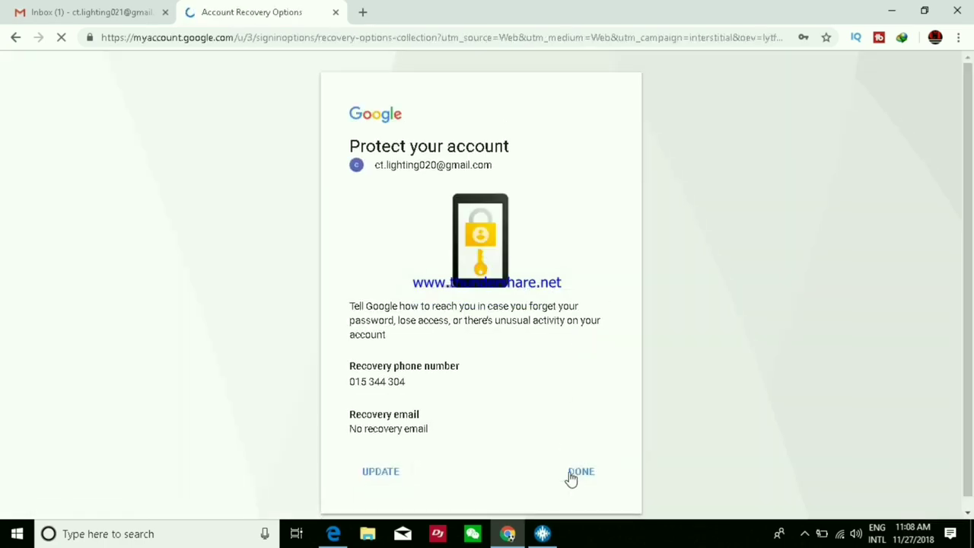
left_click(573, 480)
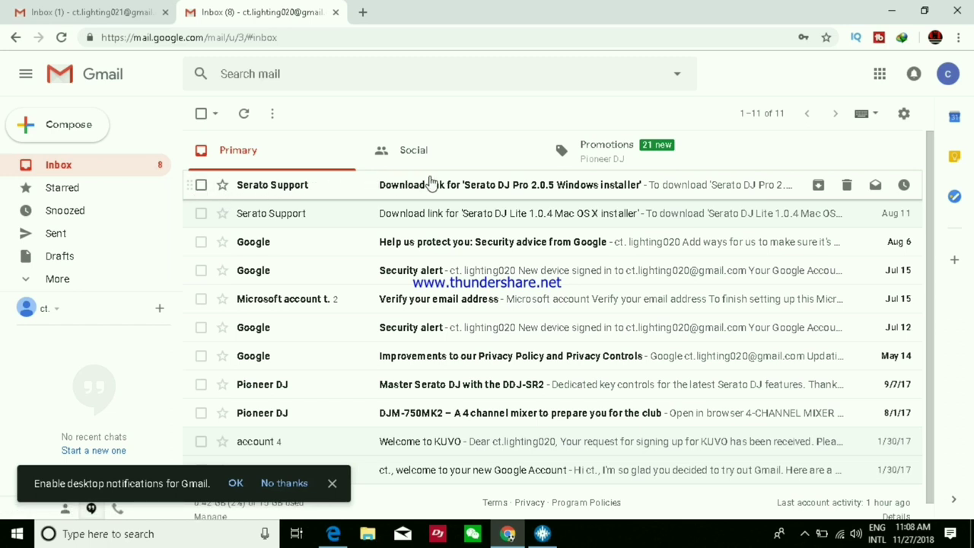
Open Serato Support's 2.0.5 download email and follow its Verify My Email Address link.
left_click(522, 186)
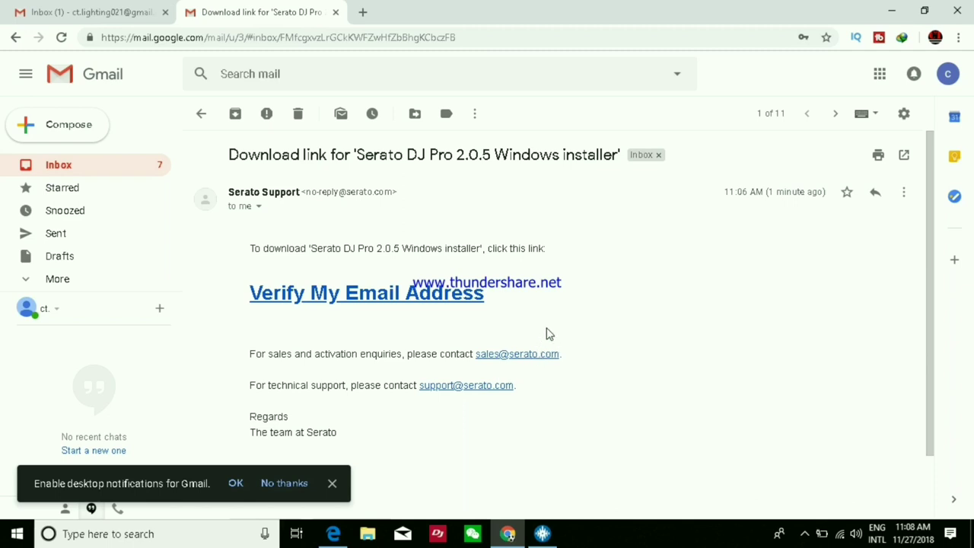
left_click(332, 484)
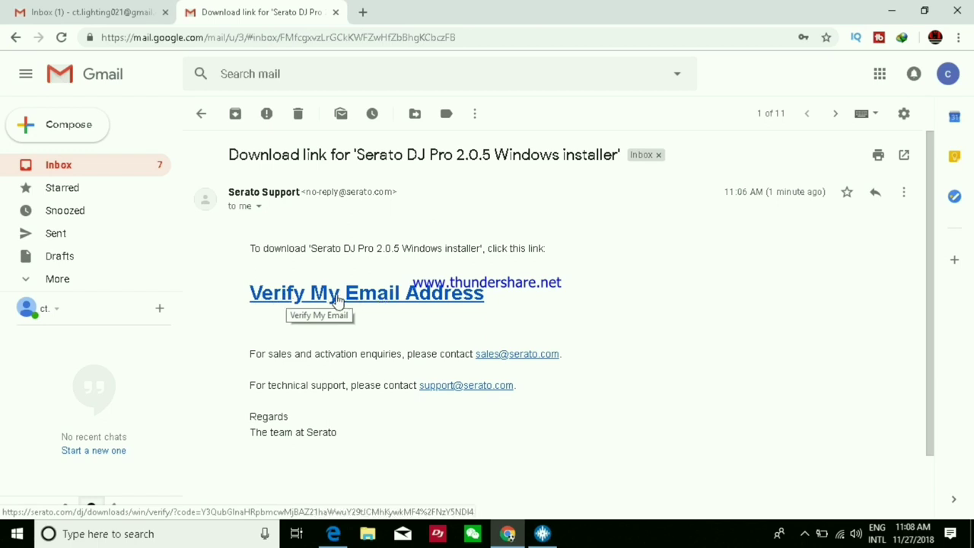
left_click(337, 297)
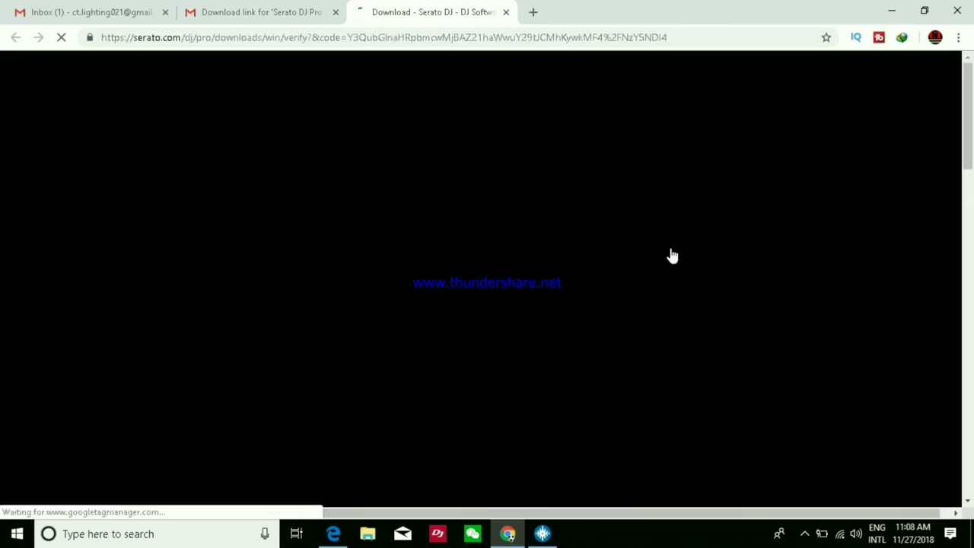
Start the IDM download of Serato DJ Pro 2.0.5 64bit.zip (362.18 MB) via DOWNLOAD v2.0.5.
scroll(739, 295, "down", 4)
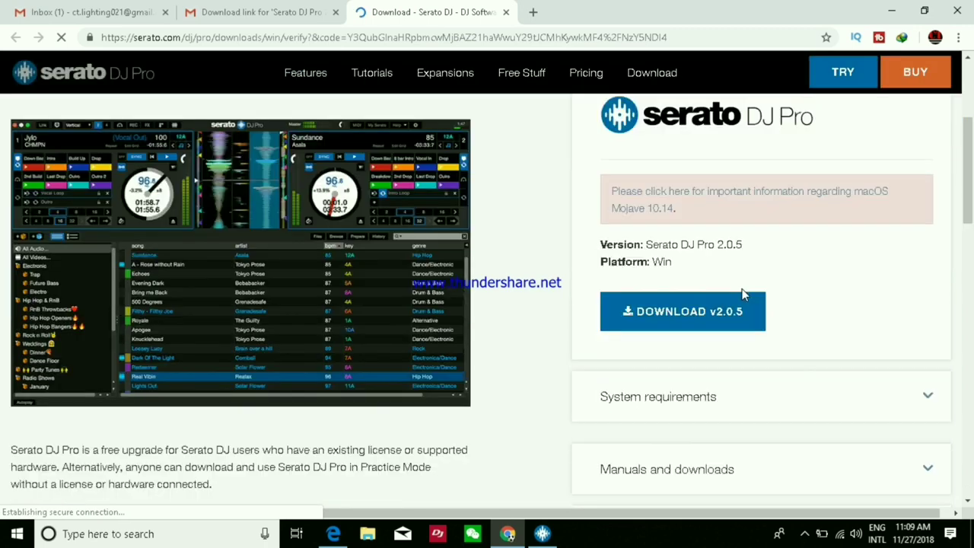
left_click(659, 263)
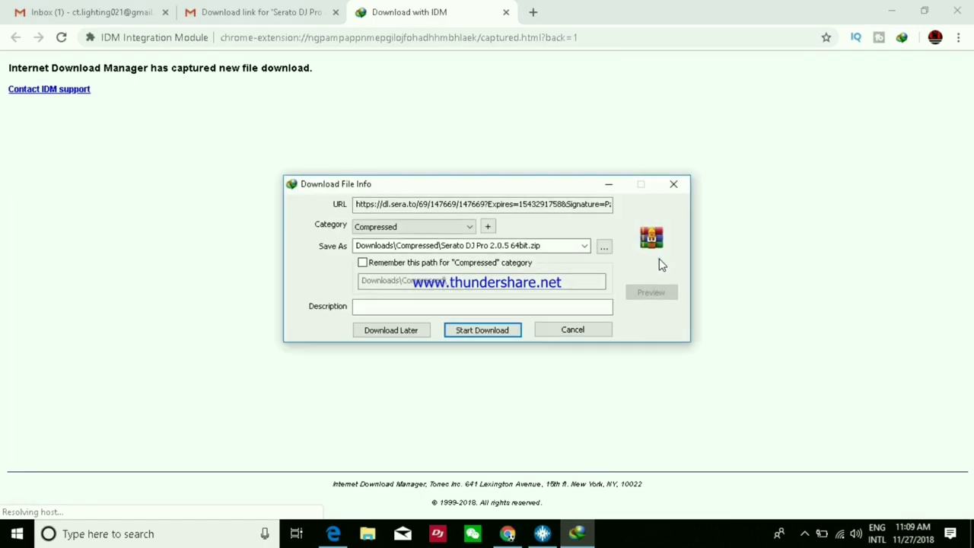
left_click(483, 330)
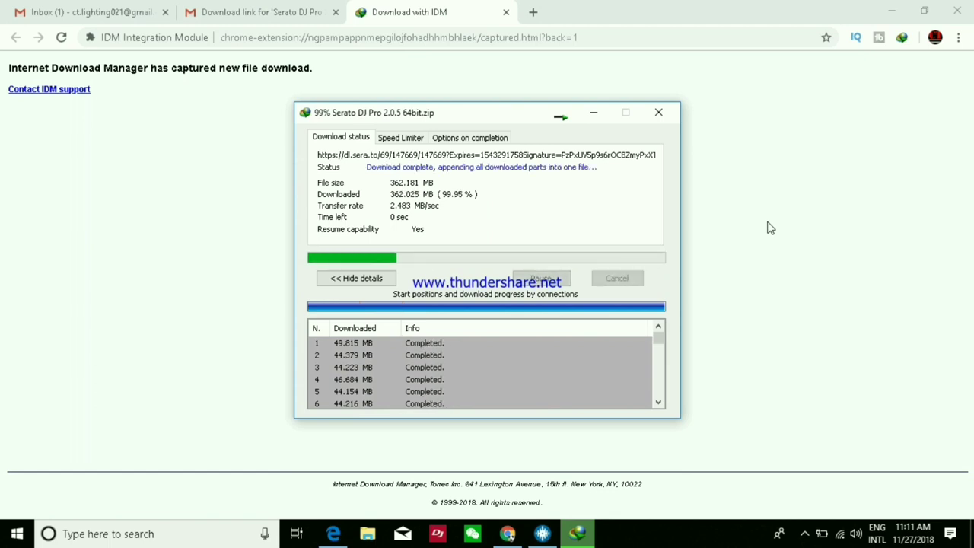
Dismiss IDM's registration warning and open the Compressed folder holding the downloaded zip.
key("Return")
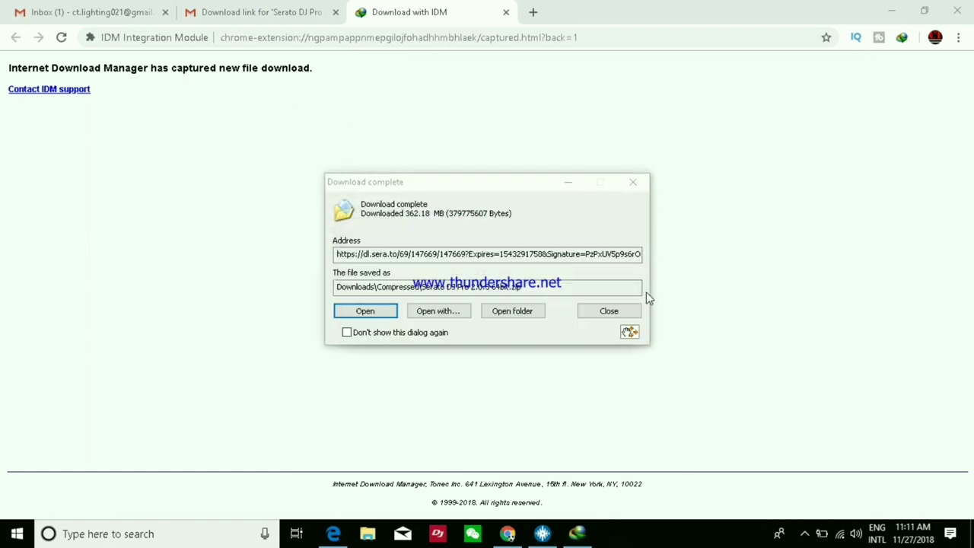
left_click(512, 318)
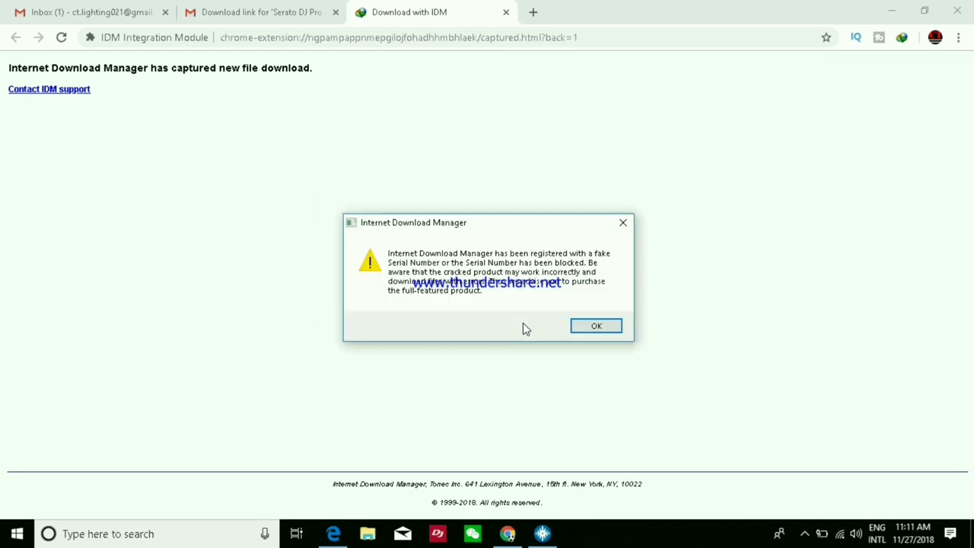
Open Serato DJ Pro 2.0.5 64bit.zip in WinRAR, dismissing the registration and license reminders.
left_click(623, 223)
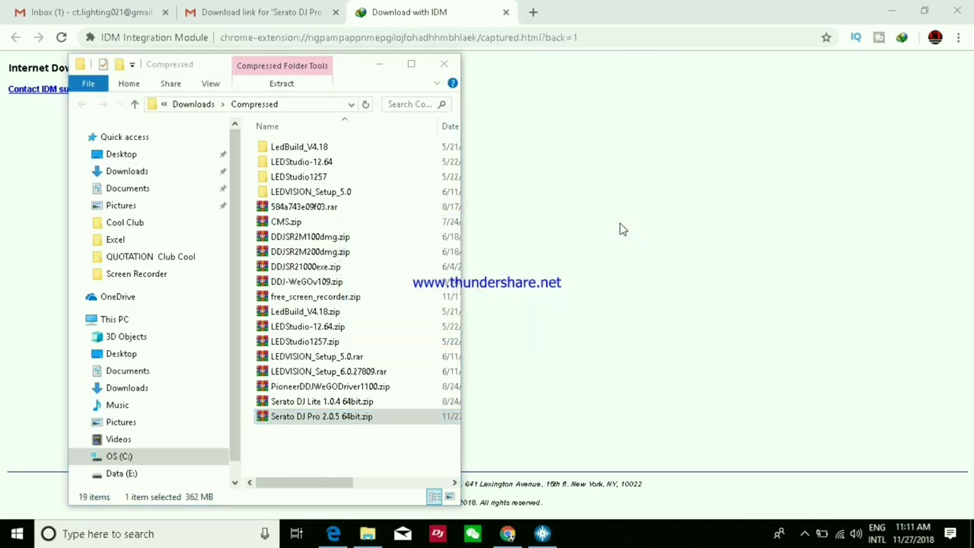
left_click(340, 419)
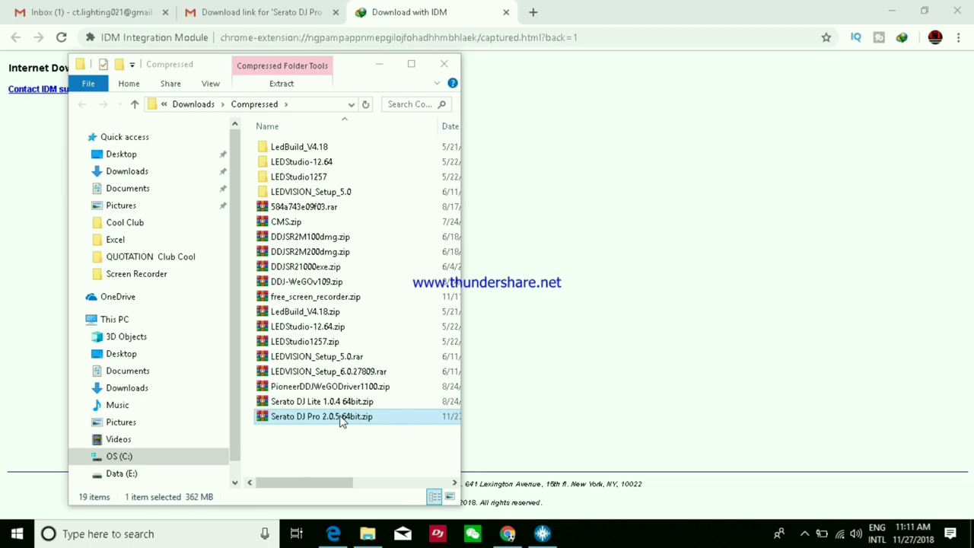
double_click(340, 418)
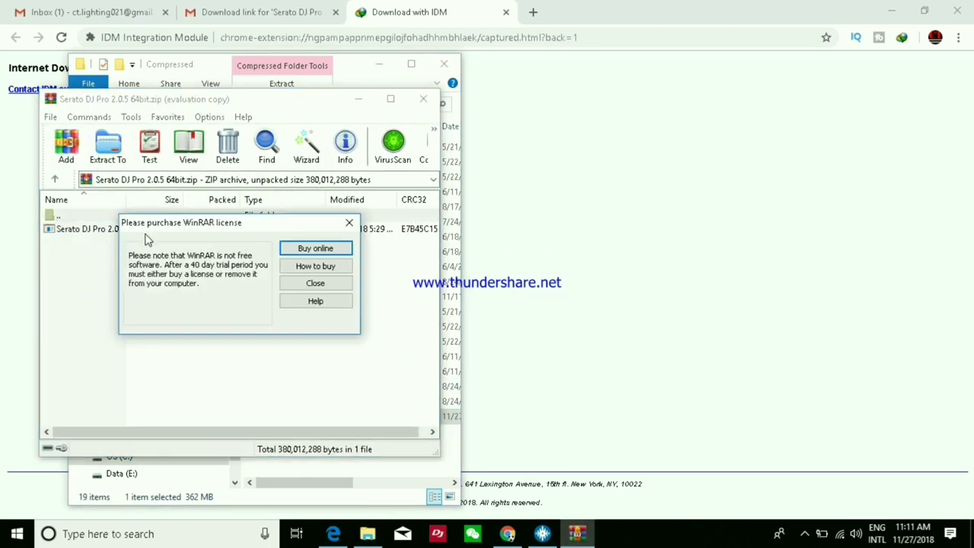
left_click(349, 222)
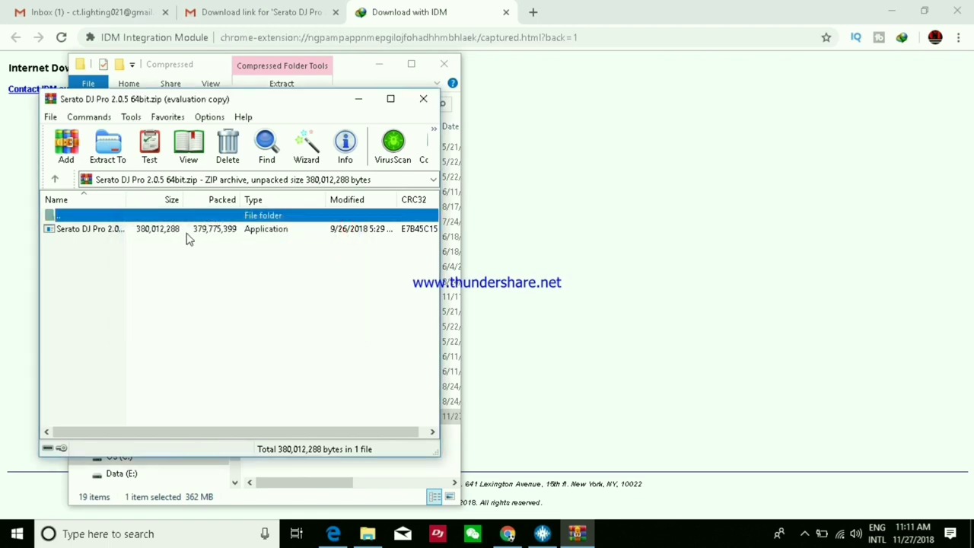
Launch Serato DJ Pro 2.0.5 64bit.exe from the archive and minimise the other windows.
double_click(173, 229)
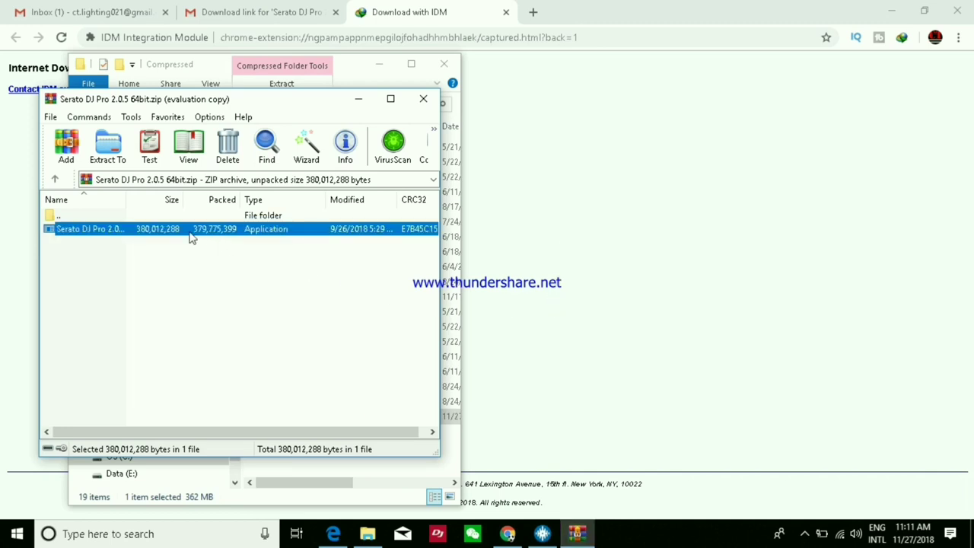
double_click(144, 232)
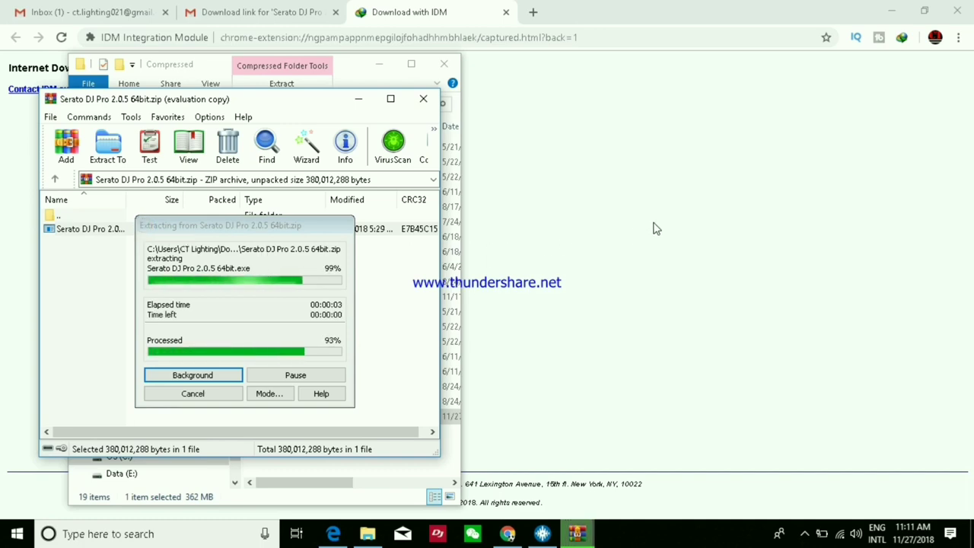
left_click(576, 534)
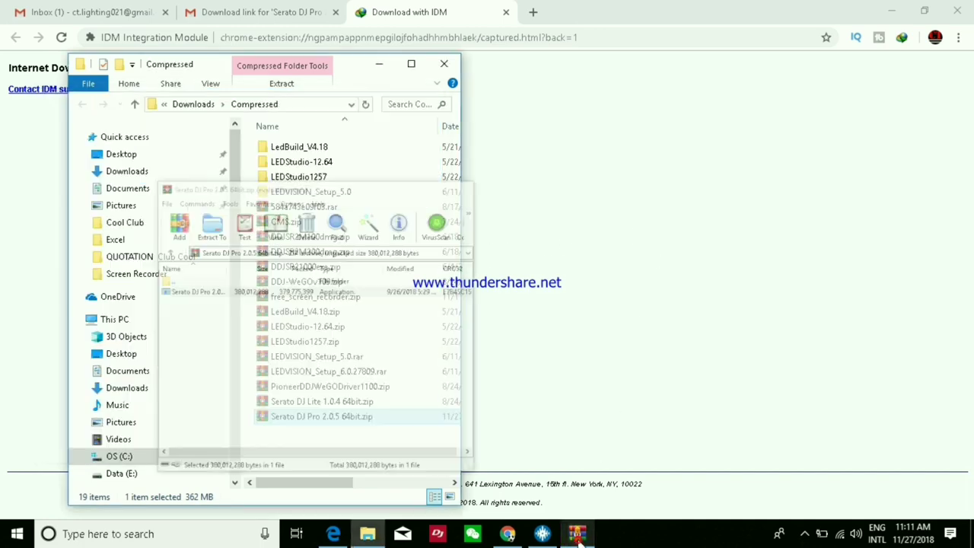
left_click(577, 535)
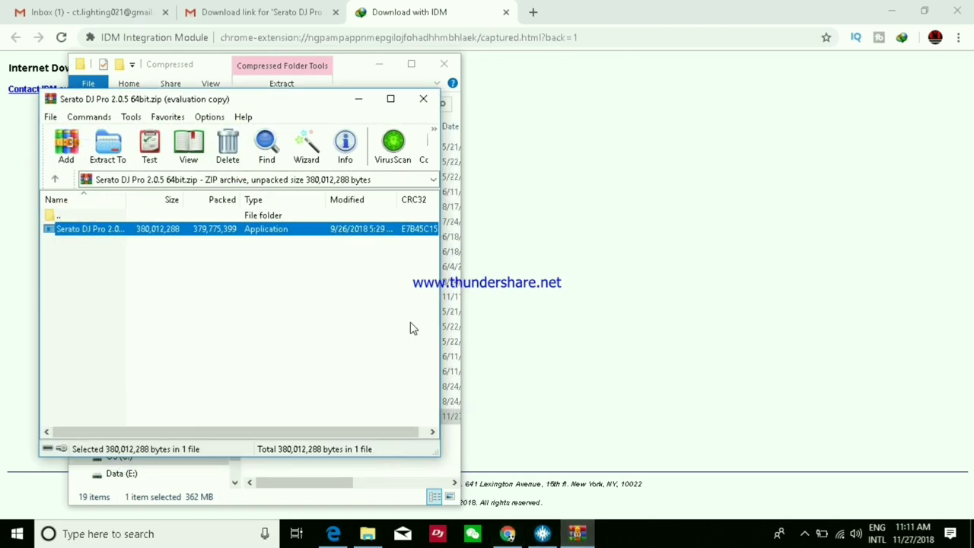
left_click(392, 67)
left_click(891, 10)
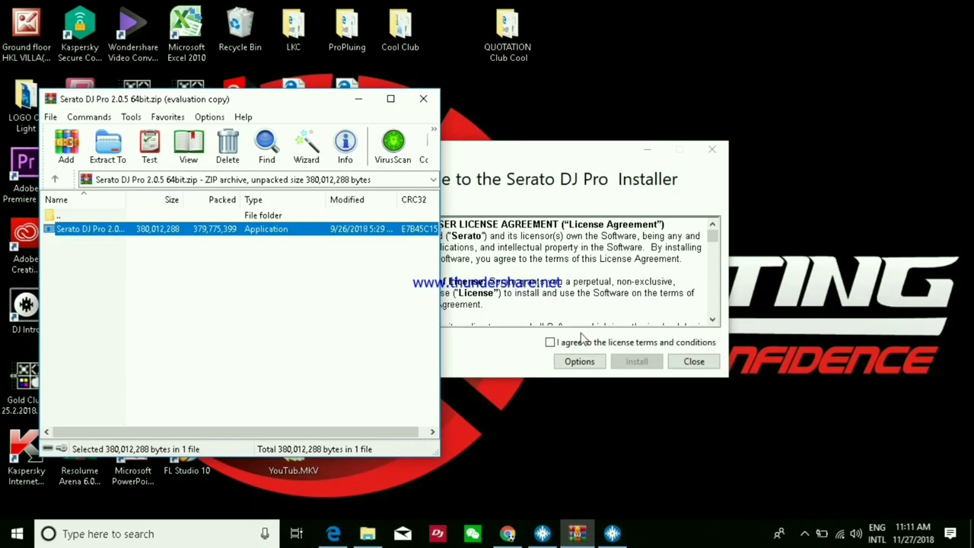
Cancel the duplicate installer, tick the license agreement and start installing Serato DJ Pro 2.0.5.
left_click_drag(536, 151, 672, 143)
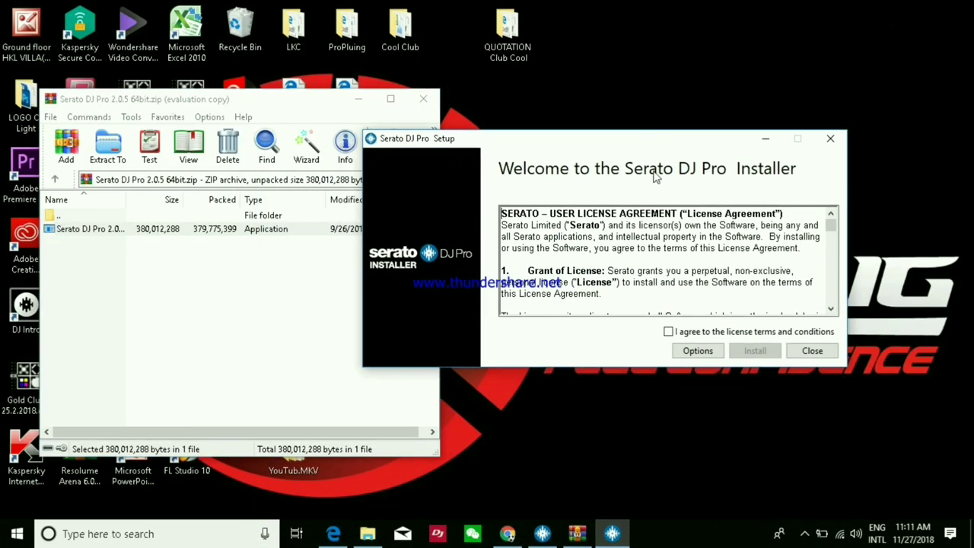
left_click(712, 149)
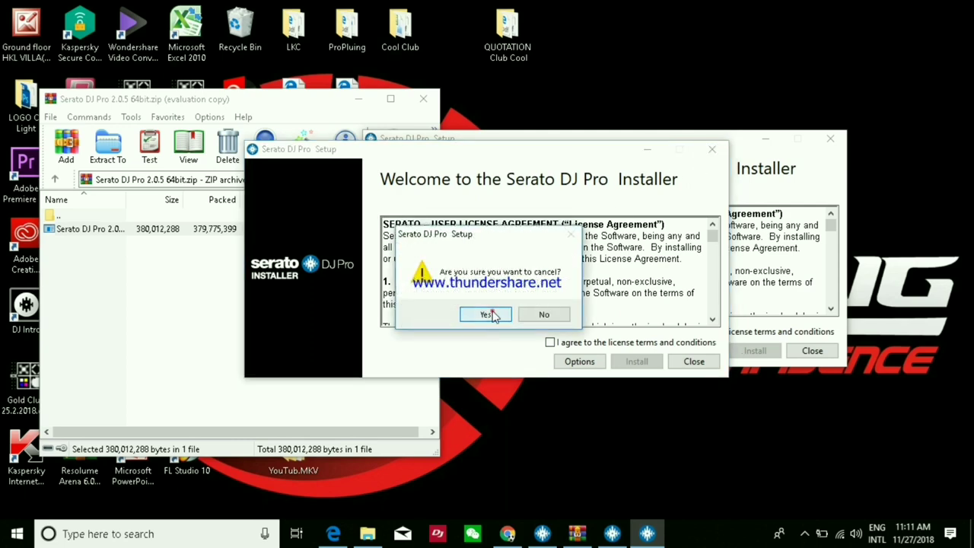
left_click(494, 315)
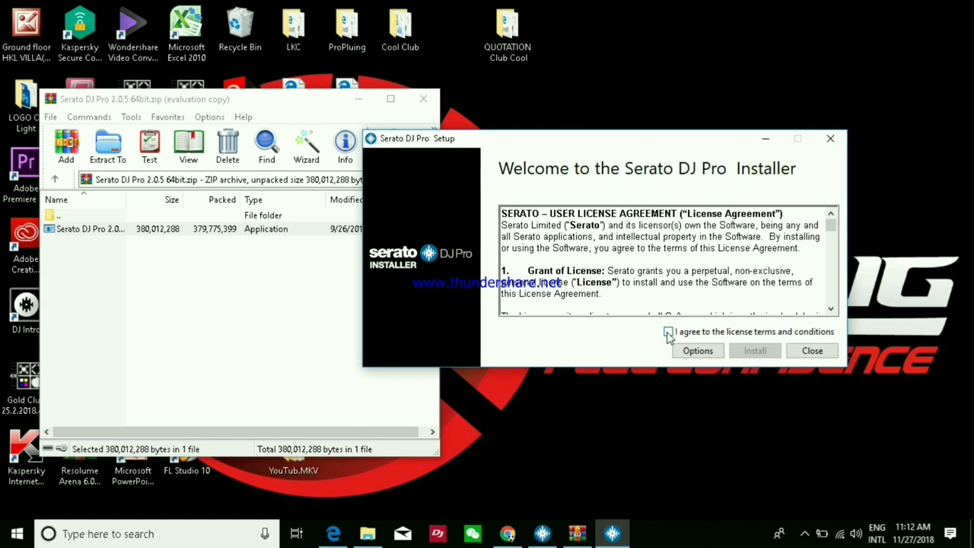
left_click(668, 333)
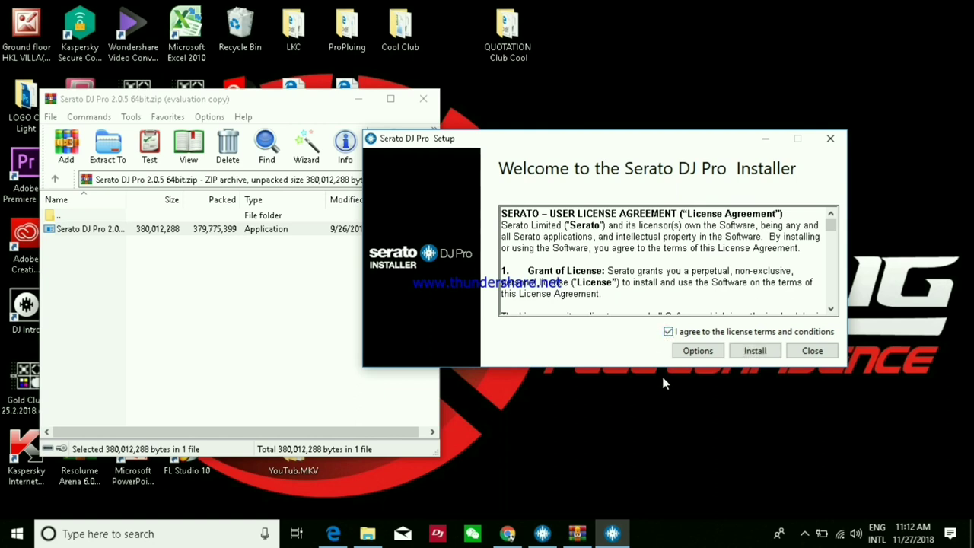
left_click(753, 352)
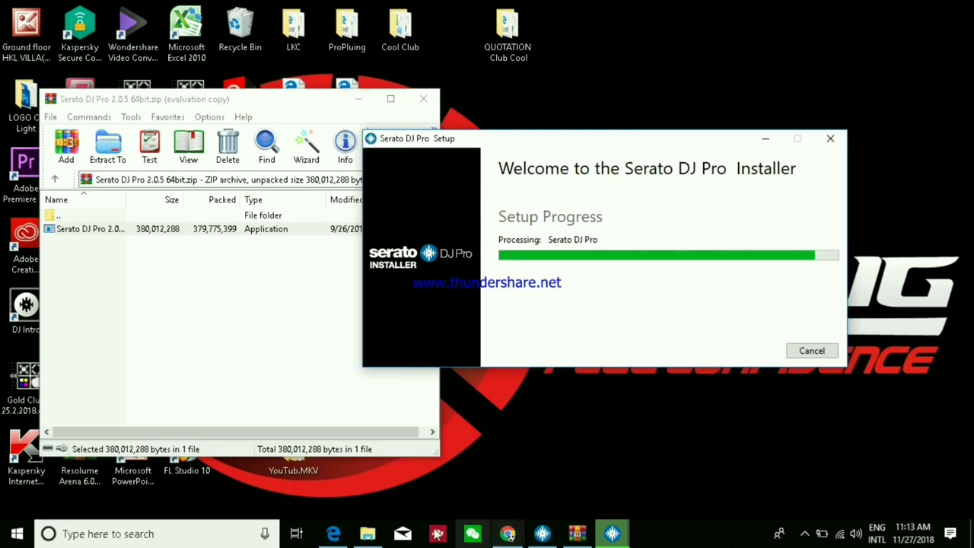
Close the serato.com download page in the browser and exit the running Serato DJ Pro 2.0.3.
left_click(333, 534)
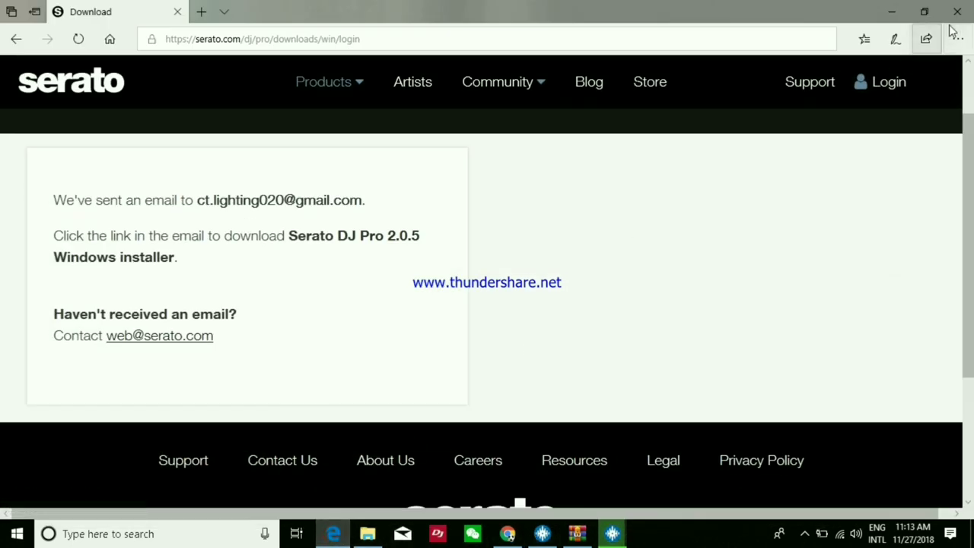
left_click(957, 11)
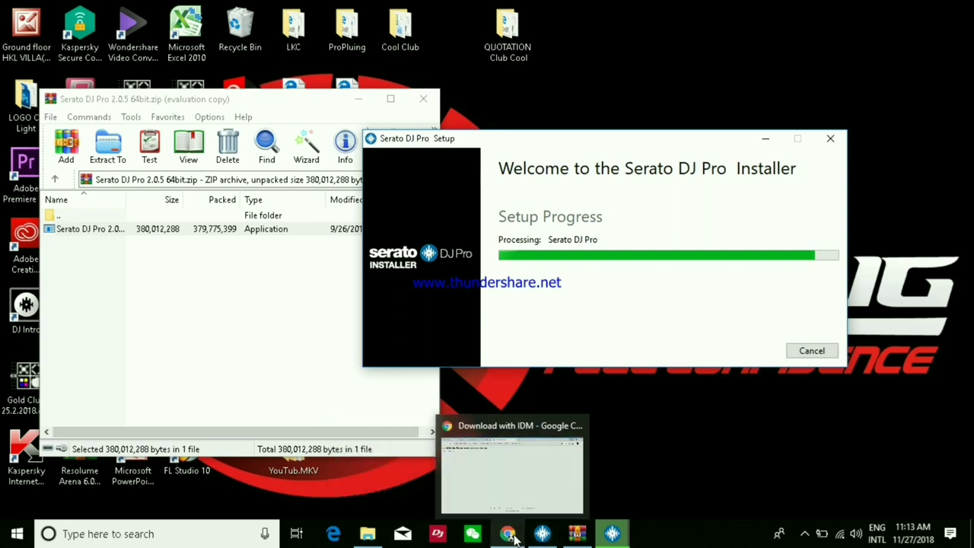
left_click(539, 535)
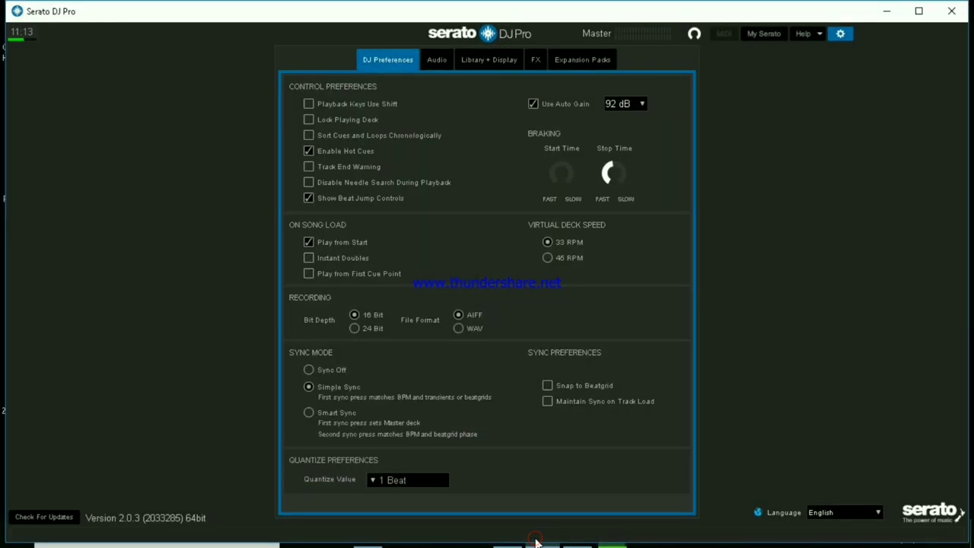
left_click(951, 11)
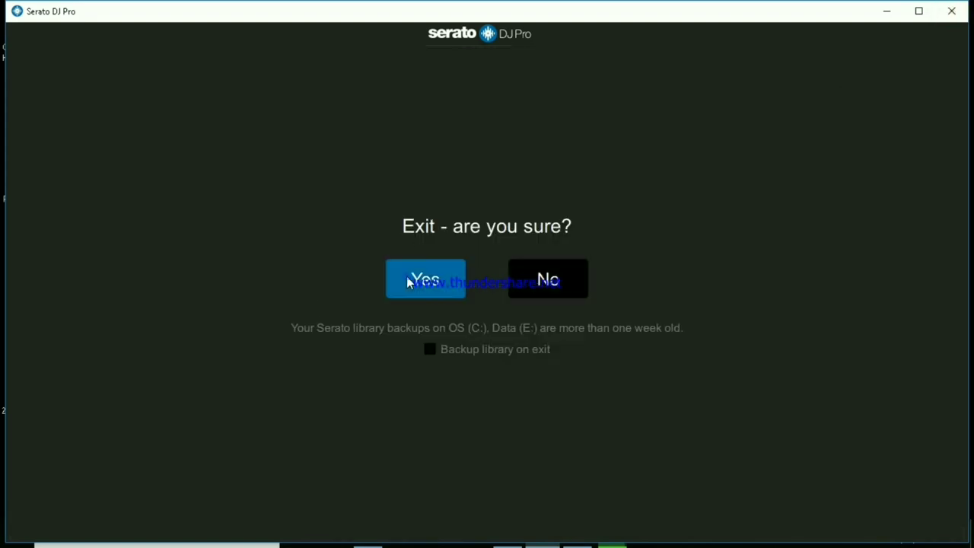
left_click(408, 280)
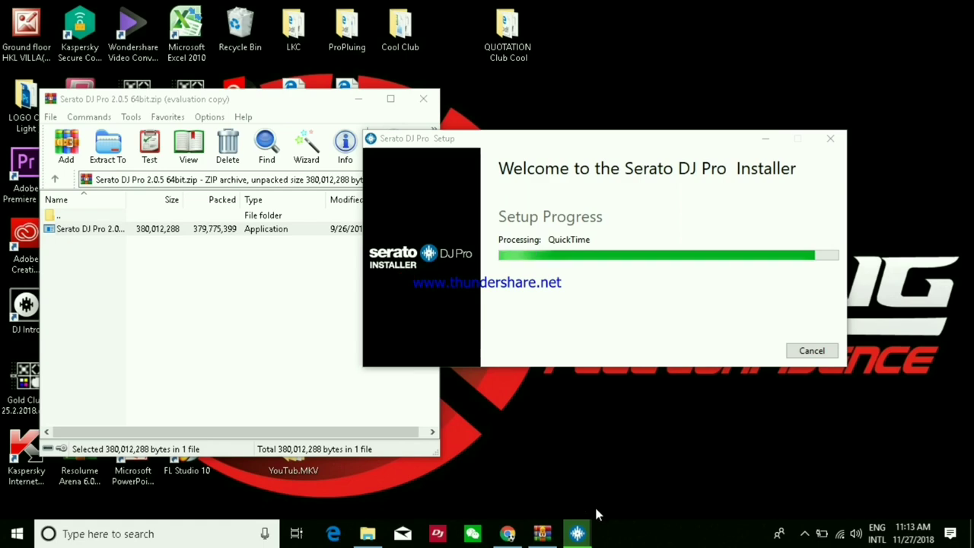
Close the Compressed folder, refresh the desktop twice and move the Serato setup aside.
left_click(371, 537)
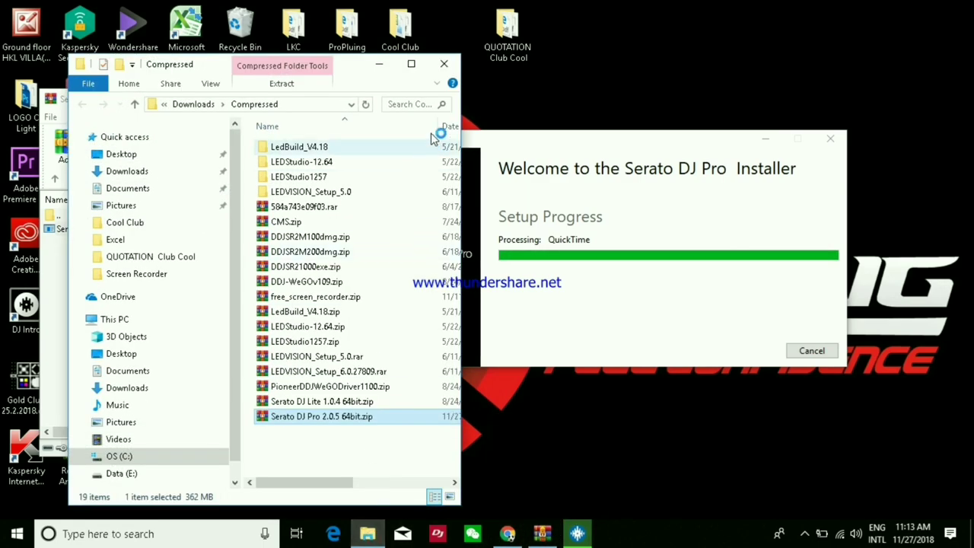
left_click(447, 65)
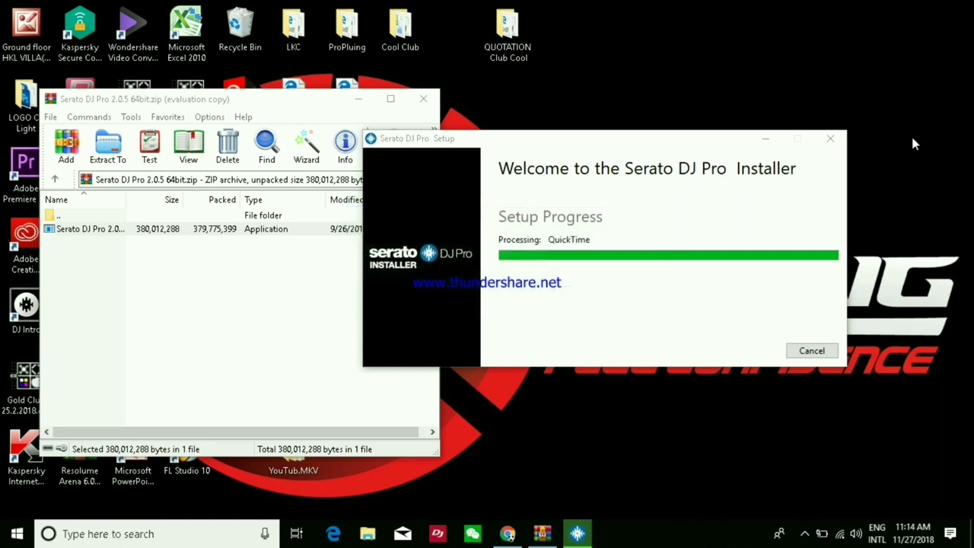
right_click(770, 73)
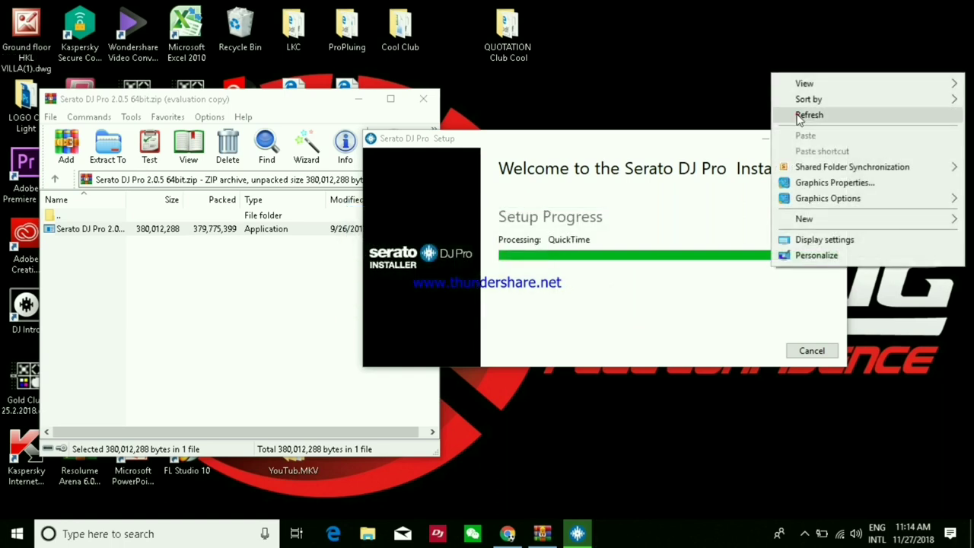
left_click(796, 114)
right_click(703, 63)
left_click(742, 103)
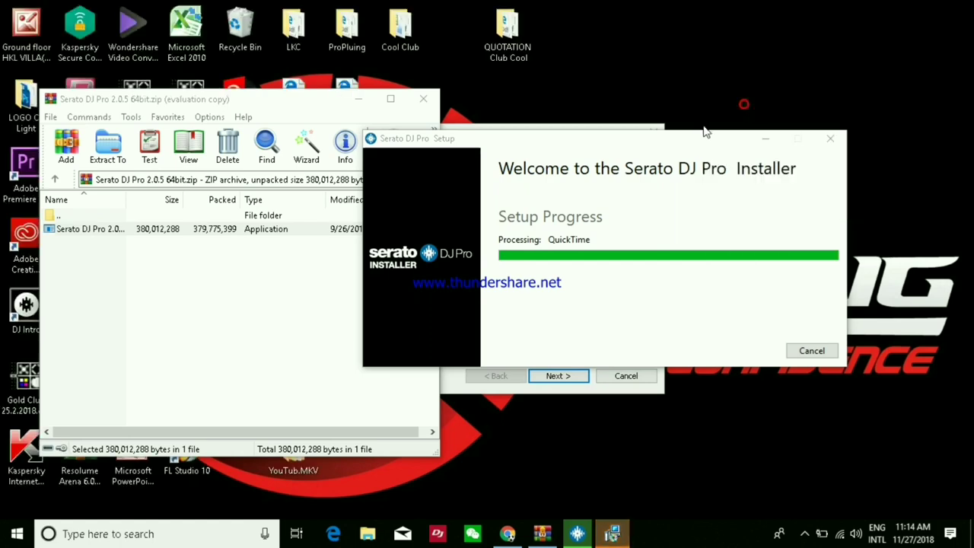
left_click_drag(697, 142, 331, 203)
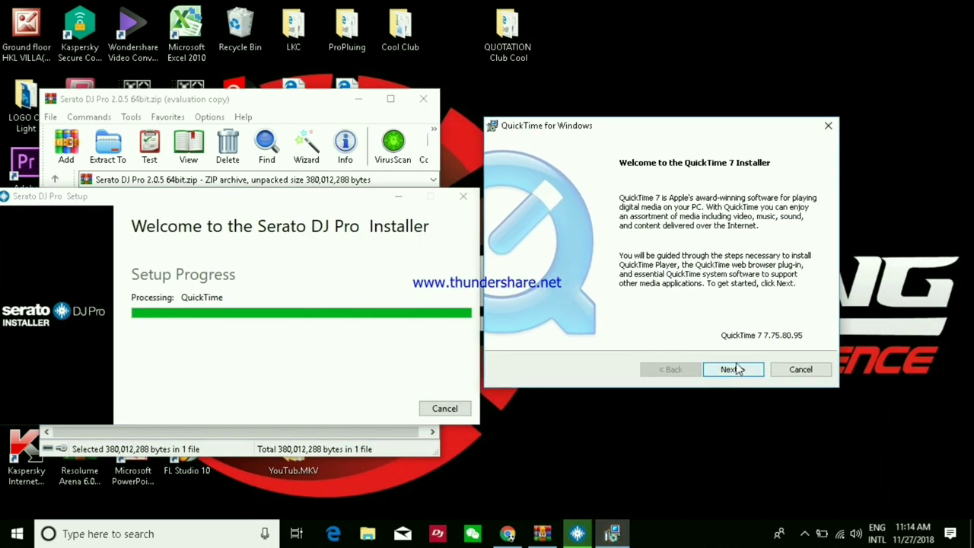
Install QuickTime 7: agree to the license, choose Custom with default features, and install.
left_click(733, 370)
left_click(734, 371)
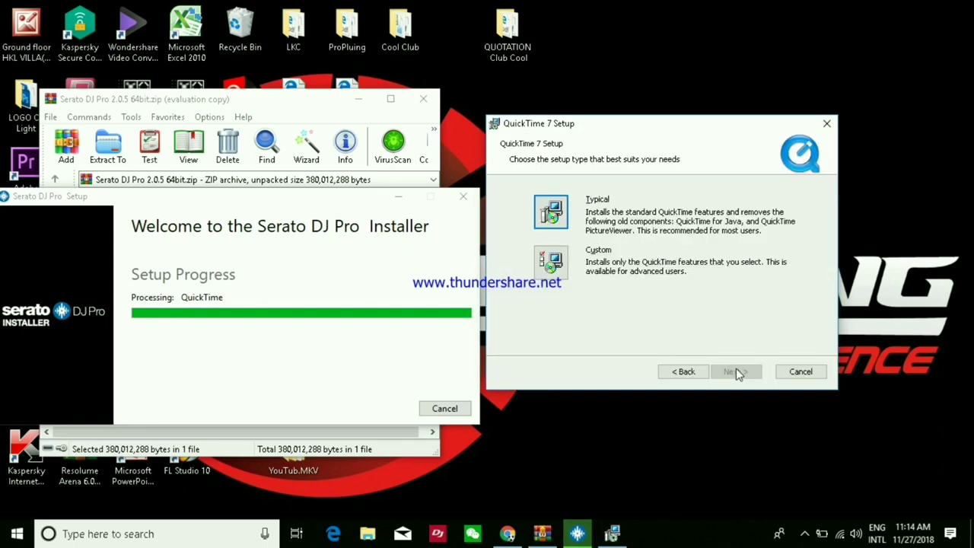
left_click(551, 262)
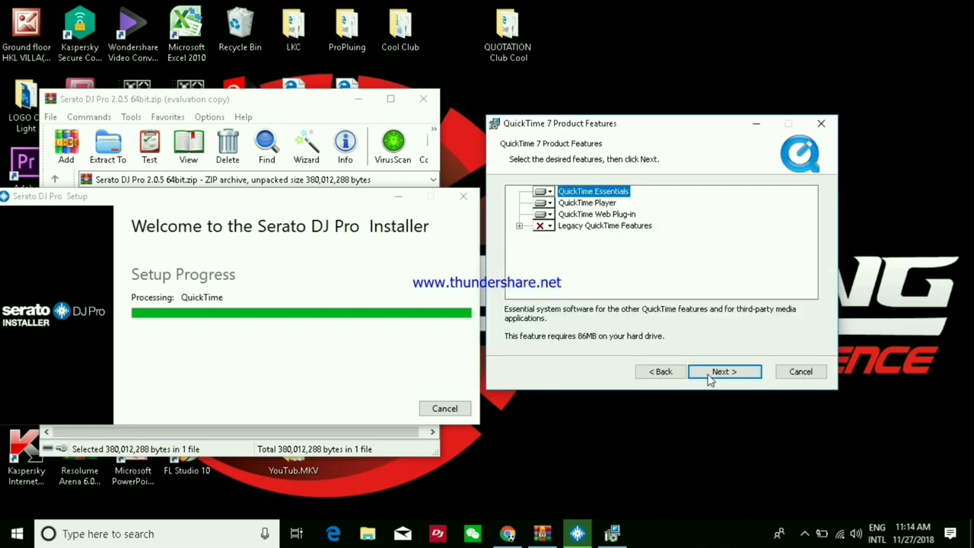
left_click(722, 371)
left_click(721, 372)
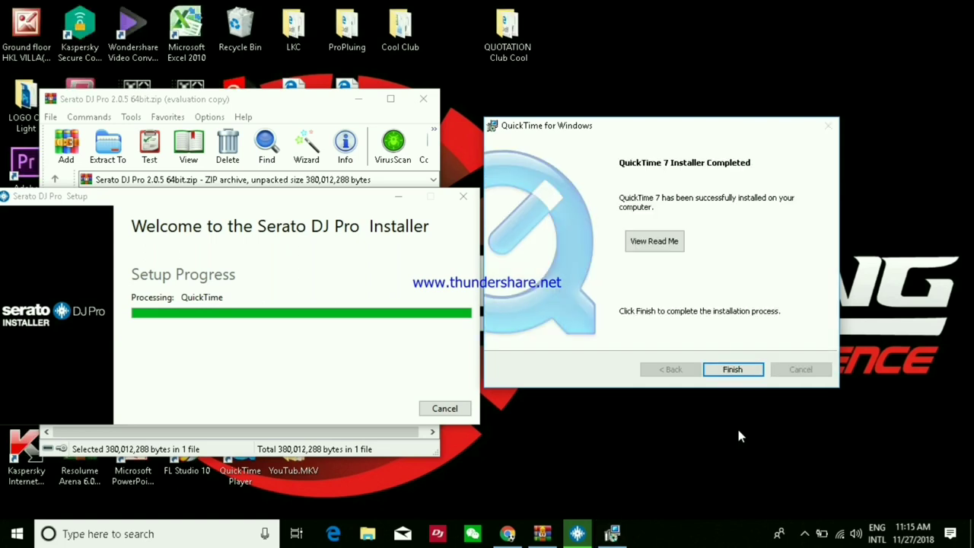
Finish QuickTime, choose No Thanks to the Pro offer, then close Serato setup without restarting and WinRAR.
left_click(733, 372)
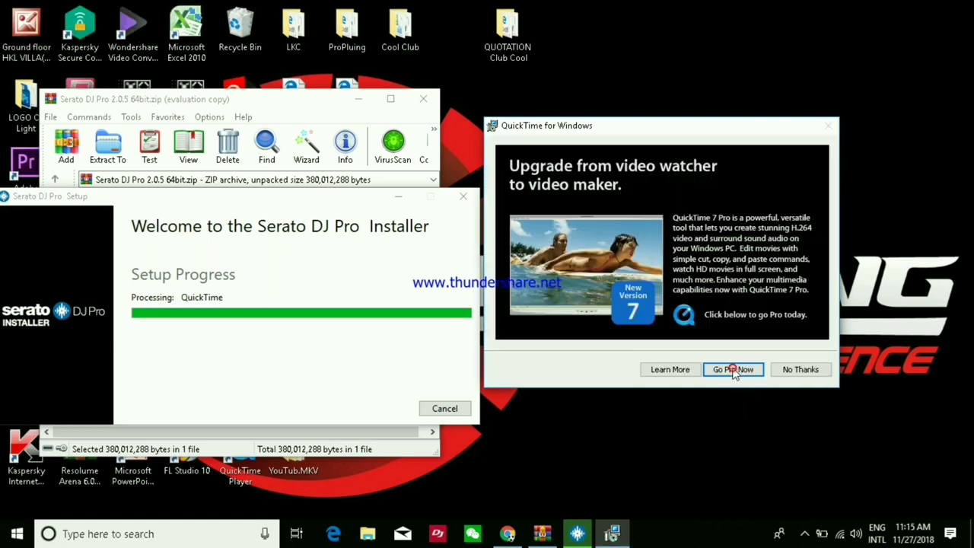
left_click(793, 377)
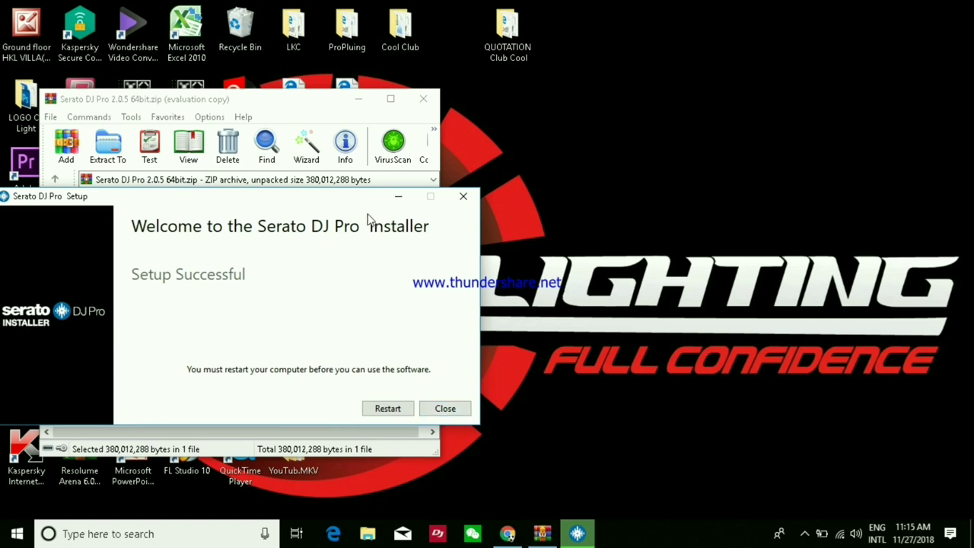
left_click_drag(326, 199, 722, 178)
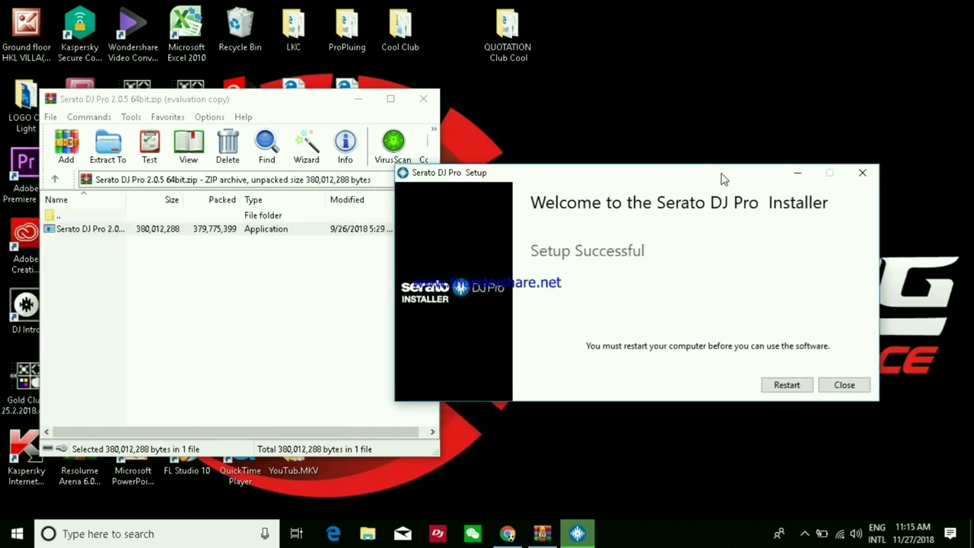
left_click(844, 385)
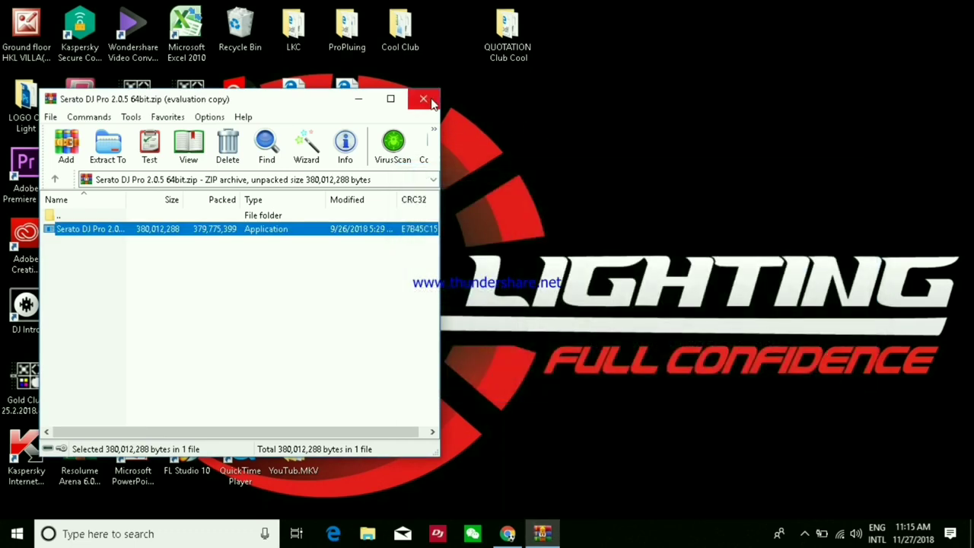
left_click(423, 99)
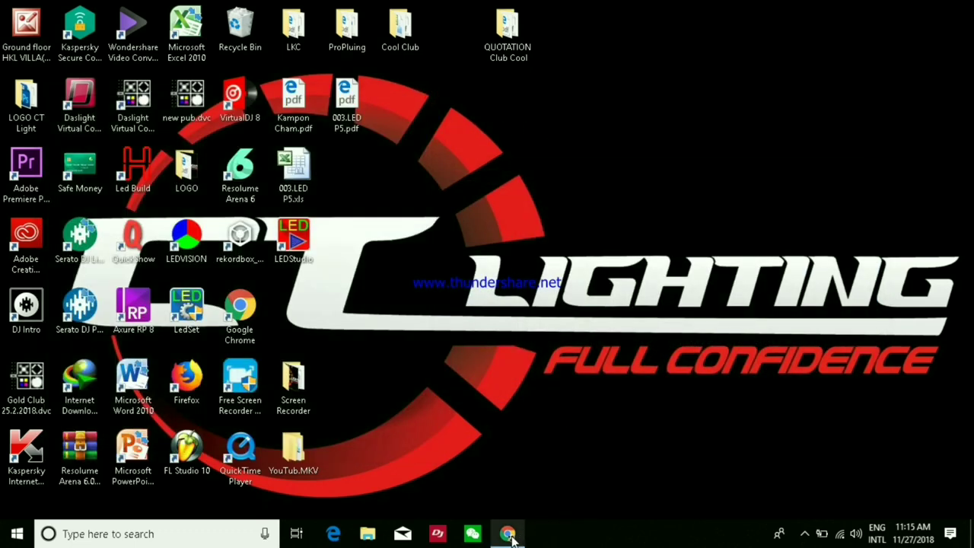
Close Chrome, refresh the desktop and launch Serato DJ Pro from its desktop icon.
left_click(508, 534)
left_click(969, 17)
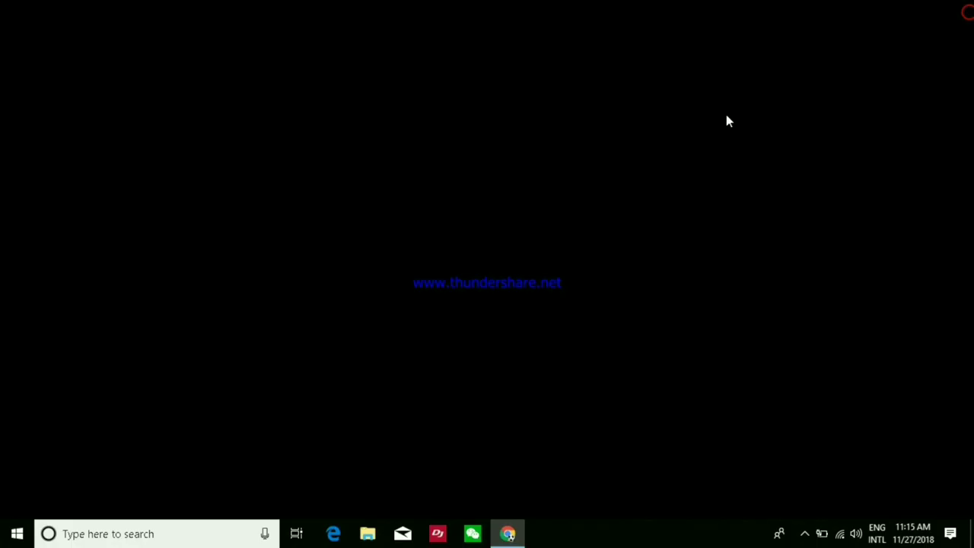
right_click(630, 149)
left_click(674, 194)
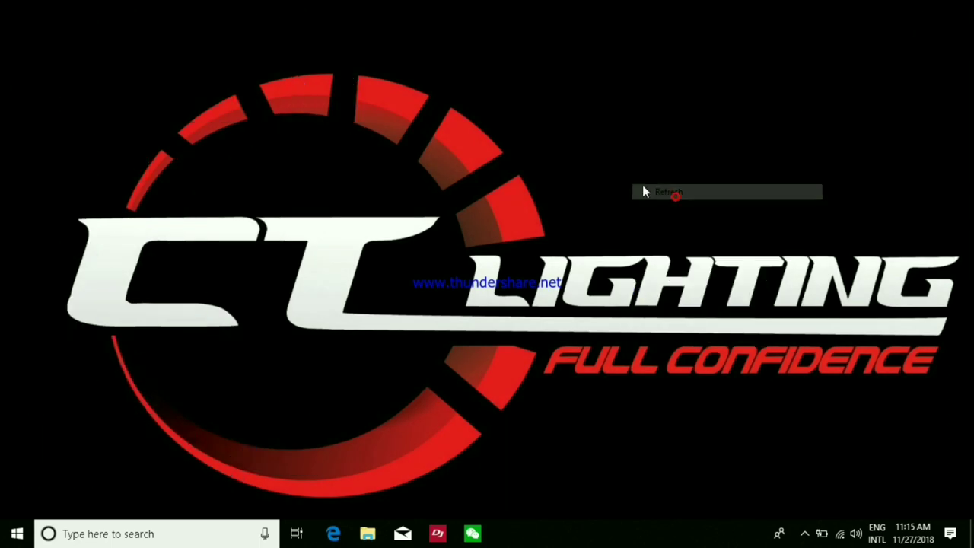
double_click(86, 308)
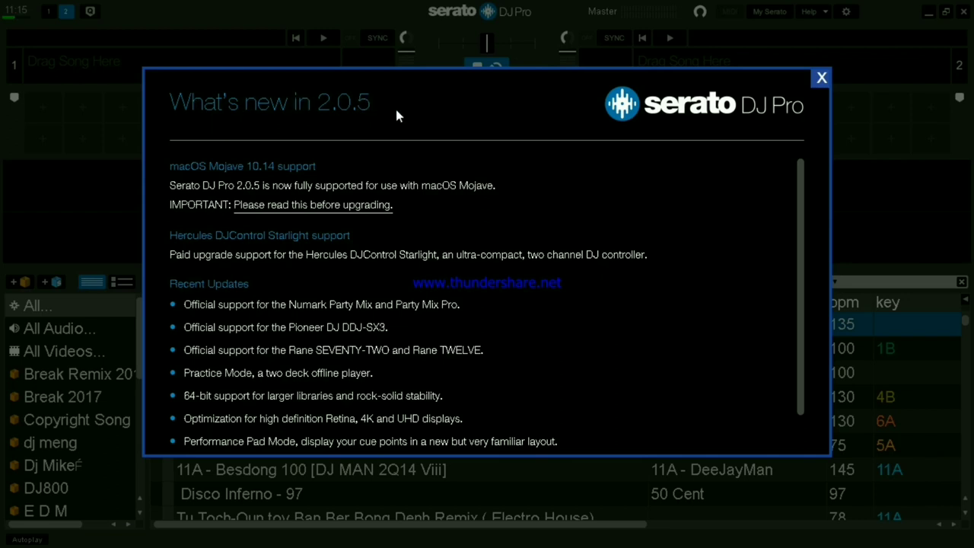
Close the What's new notes and check Setup shows Version 2.0.5 (2054558) 64bit.
scroll(487, 182, "down", 1)
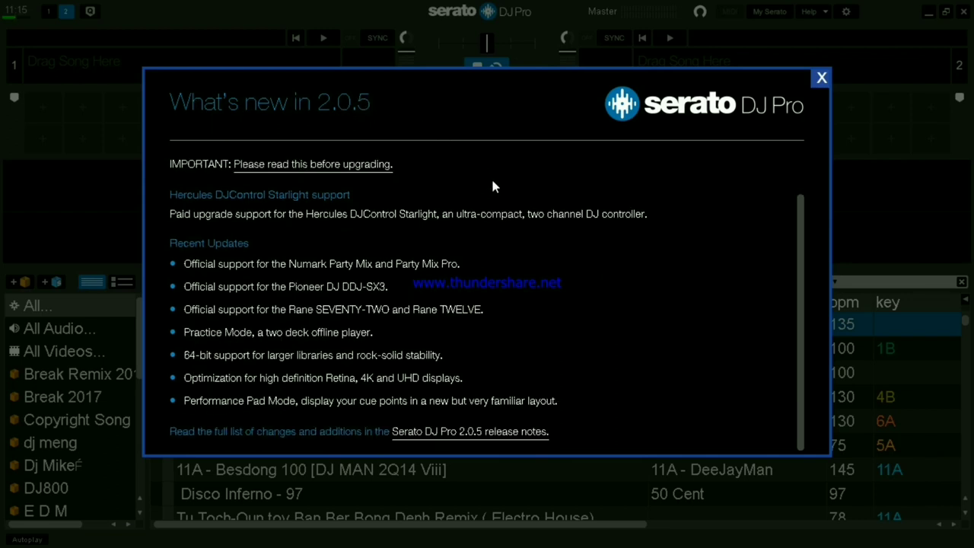
scroll(492, 176, "up", 1)
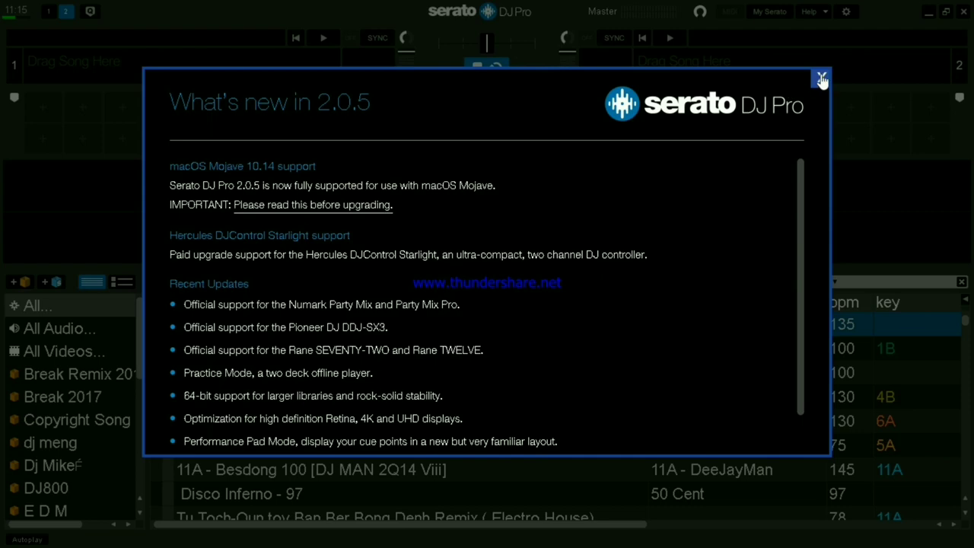
left_click(821, 79)
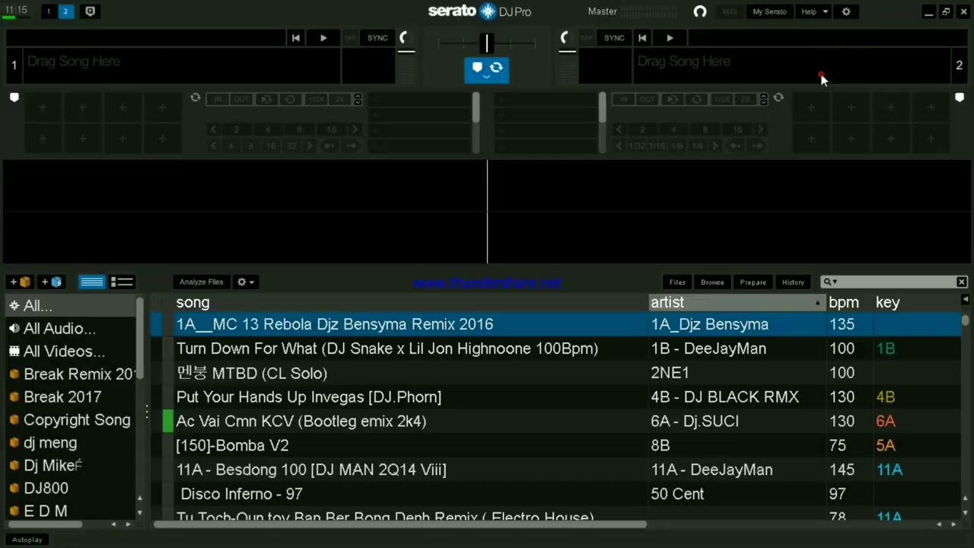
left_click(846, 12)
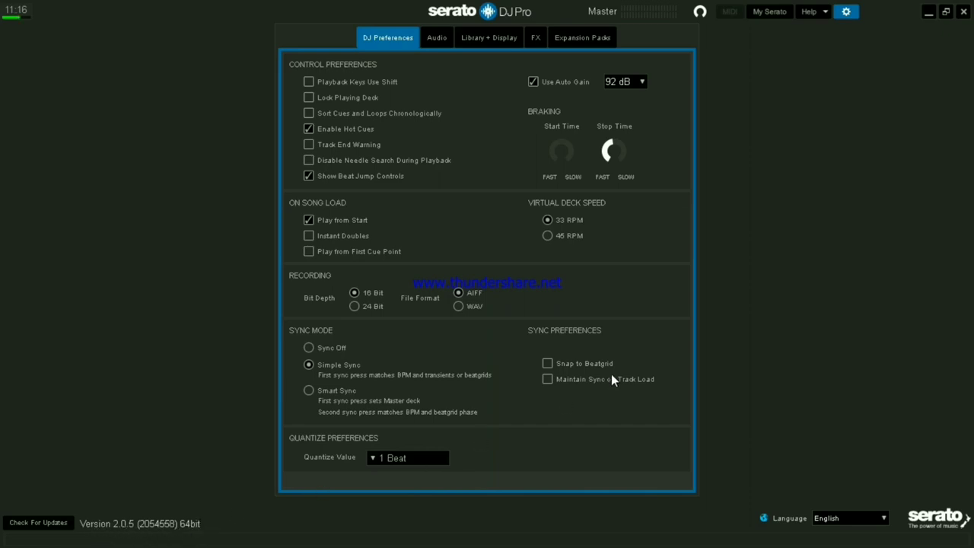
Close Setup, then exit Serato DJ Pro, answering Yes to the exit confirmation.
left_click(847, 13)
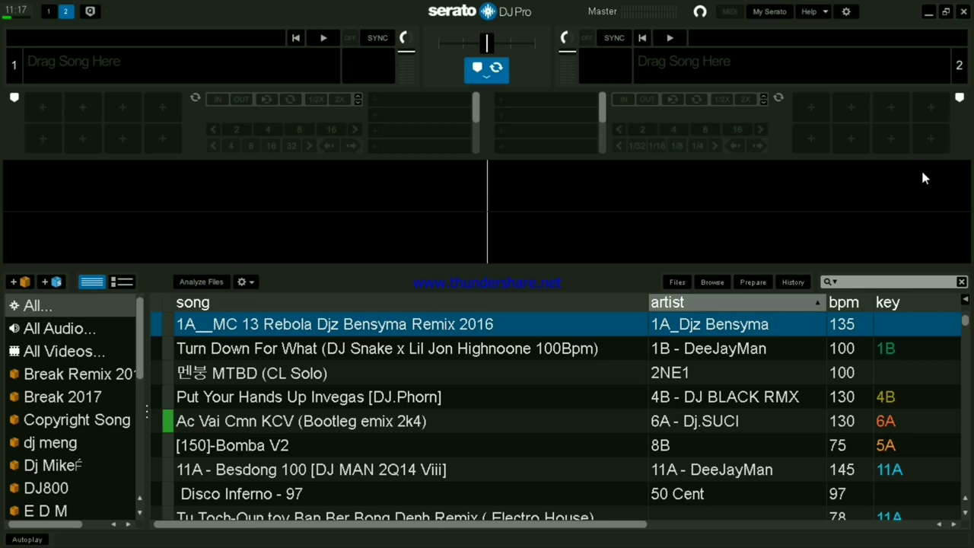
left_click(965, 14)
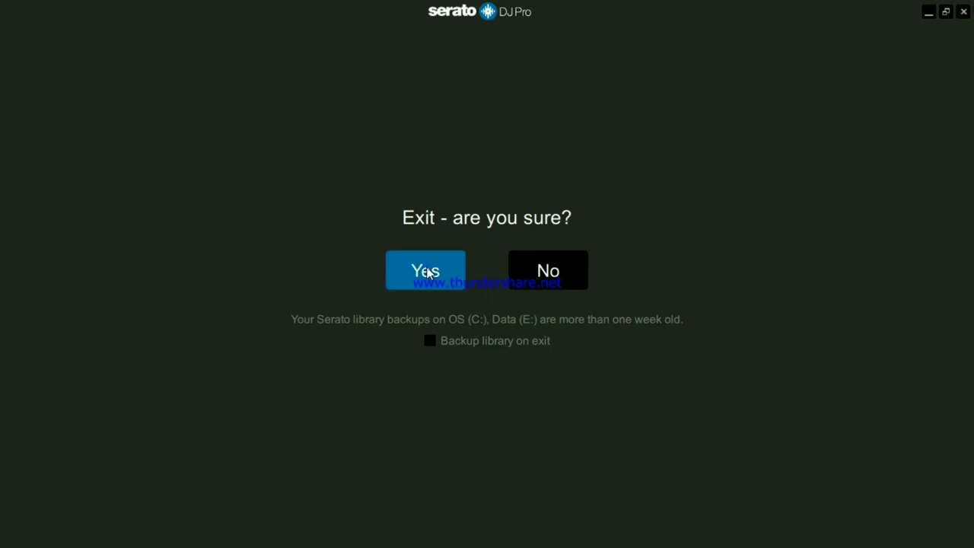
left_click(428, 272)
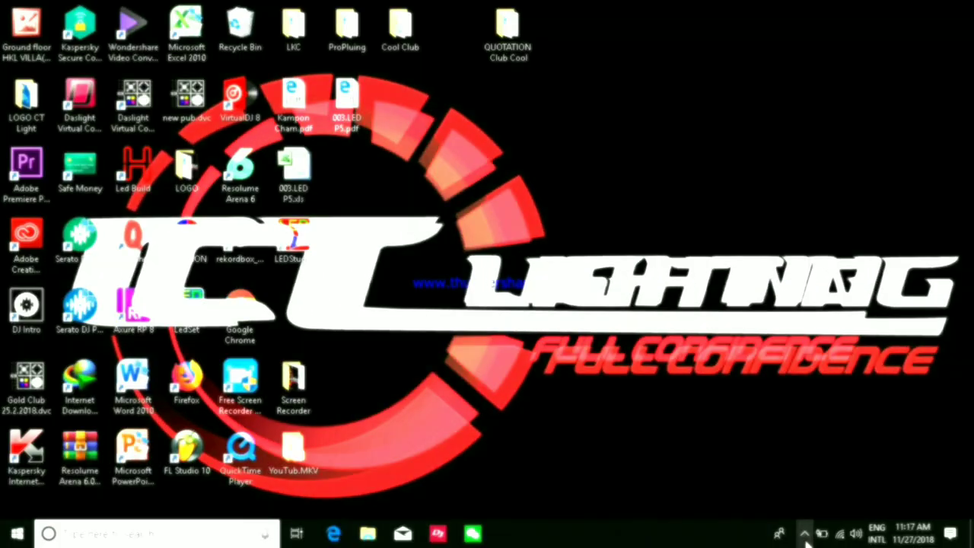